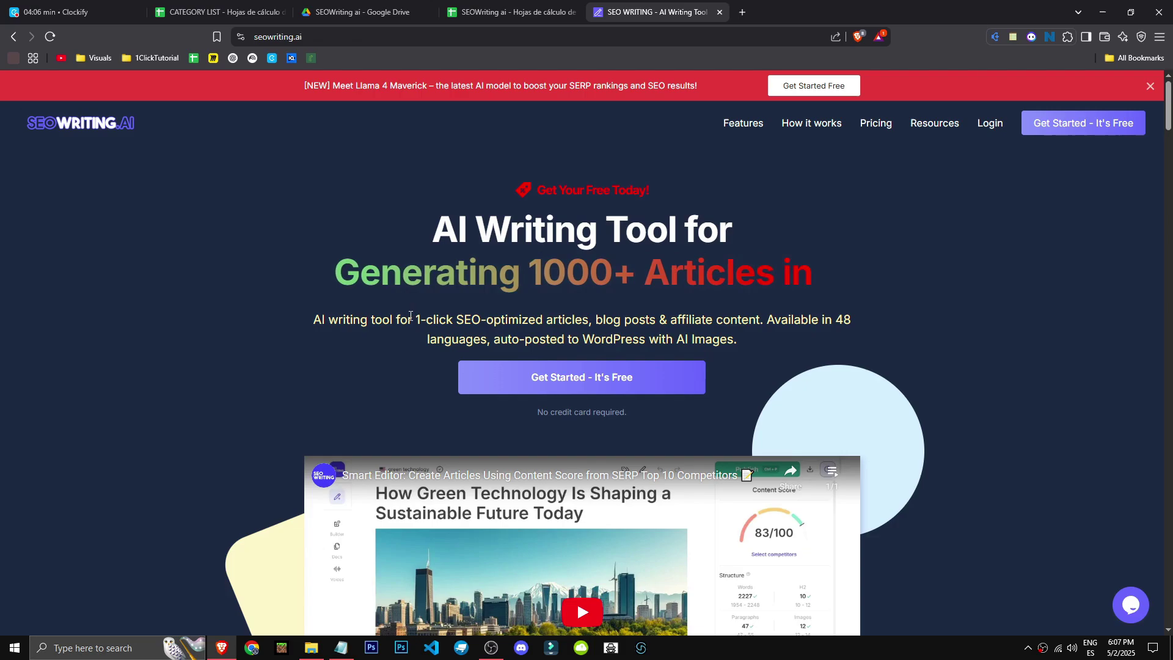
Examine the home page's product description and the overview of content generation features
{"action": "left_click_drag", "start_coordinate": [408, 321], "coordinate": [487, 321]}
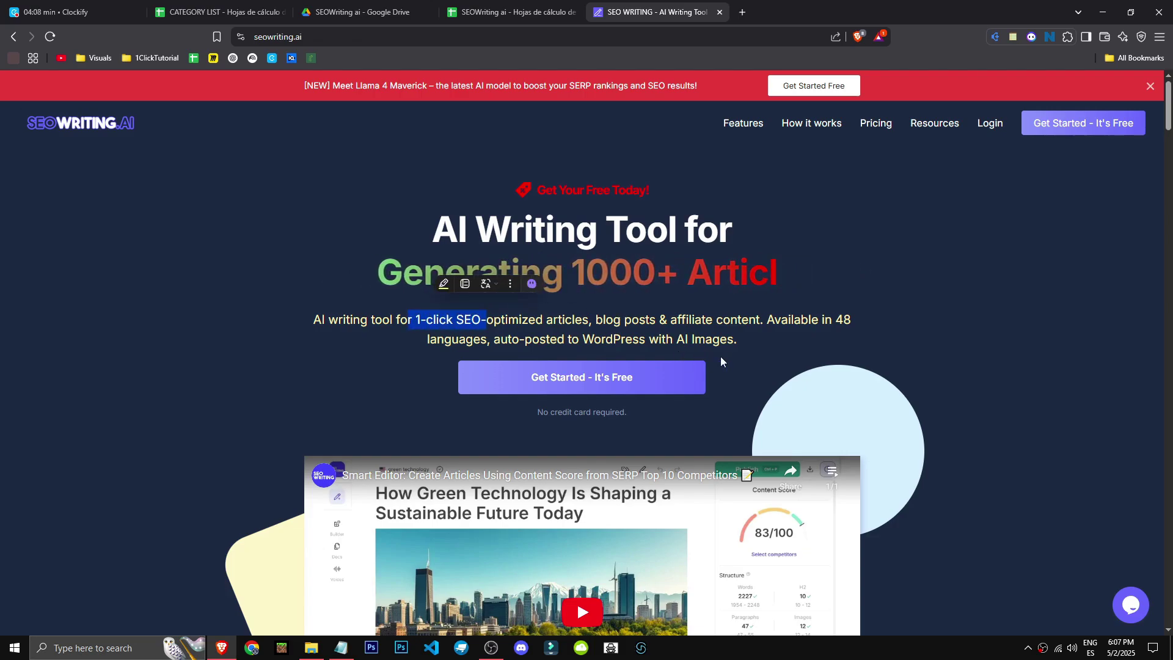
{"action": "scroll", "coordinate": [848, 371], "scroll_direction": "down", "scroll_amount": 2}
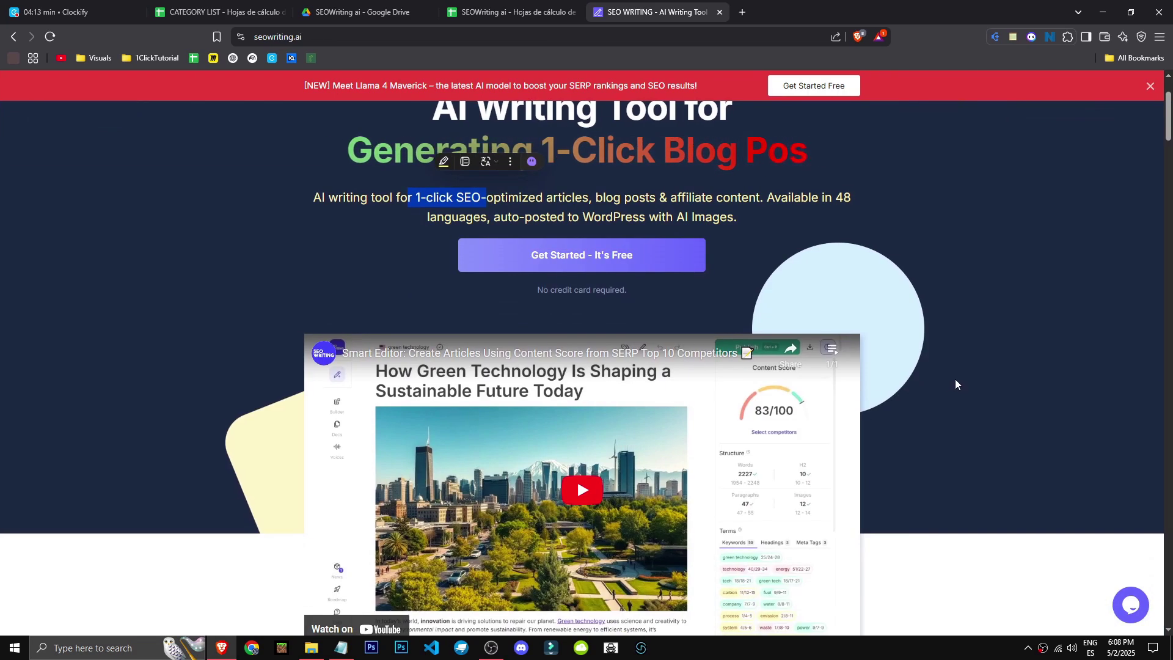
{"action": "left_click_drag", "start_coordinate": [490, 219], "coordinate": [641, 216]}
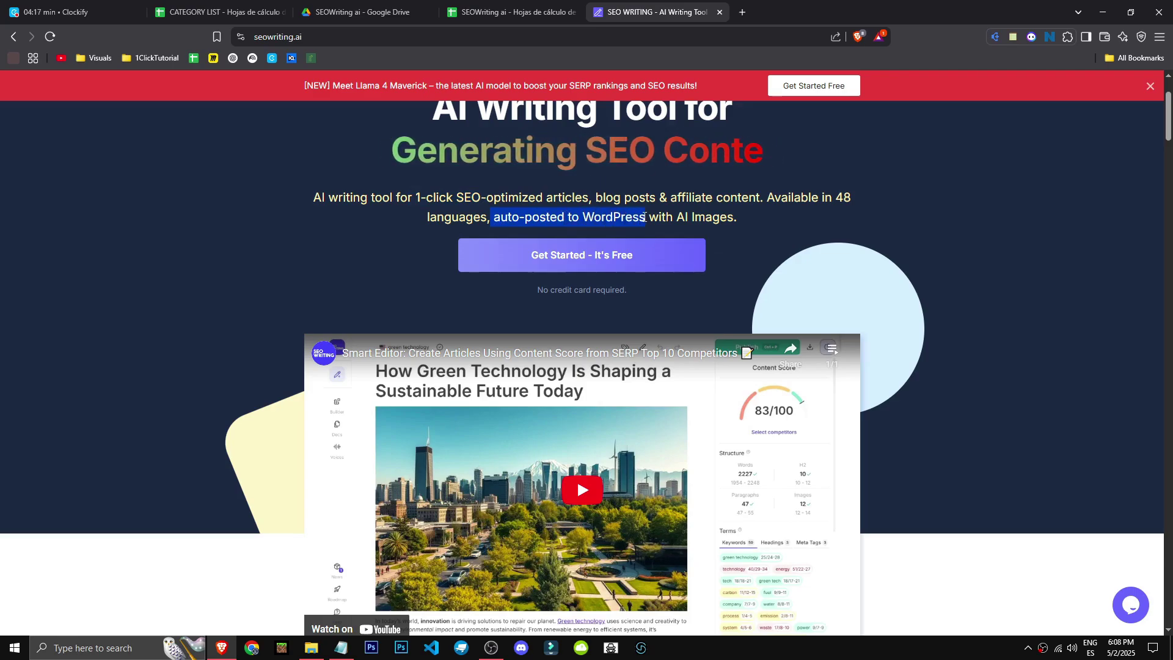
{"action": "left_click", "coordinate": [632, 216]}
{"action": "scroll", "coordinate": [632, 216], "scroll_direction": "down", "scroll_amount": 8}
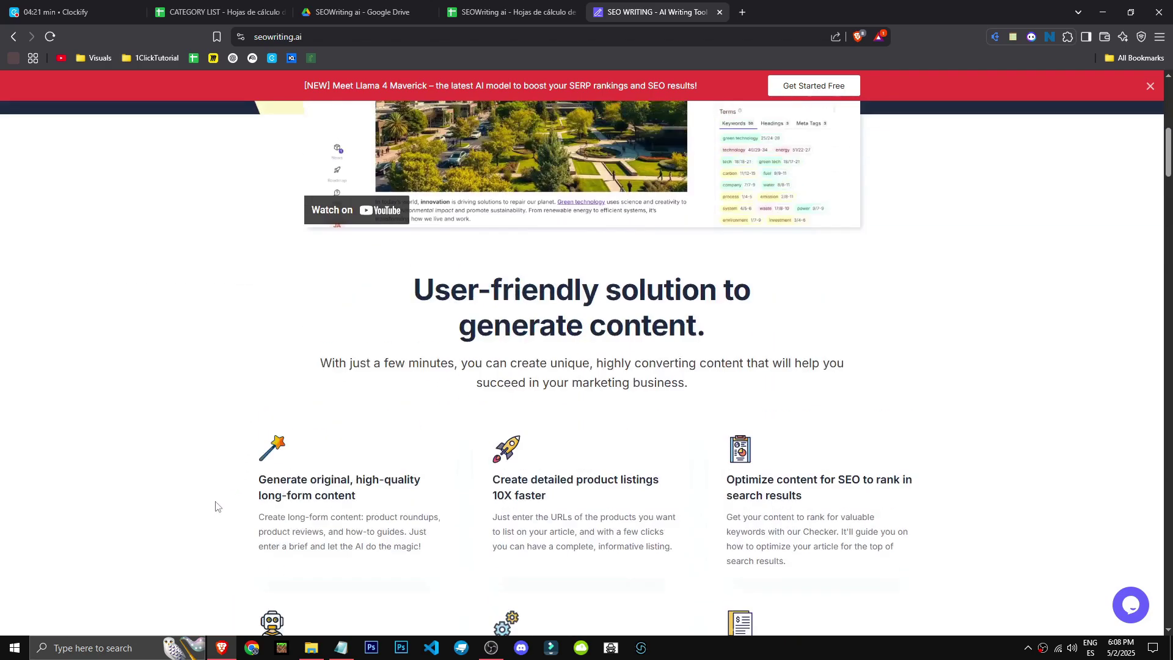
{"action": "scroll", "coordinate": [214, 506], "scroll_direction": "up", "scroll_amount": 9}
Get started for free and open the 1-Click Blog Post tool
{"action": "left_click", "coordinate": [643, 385]}
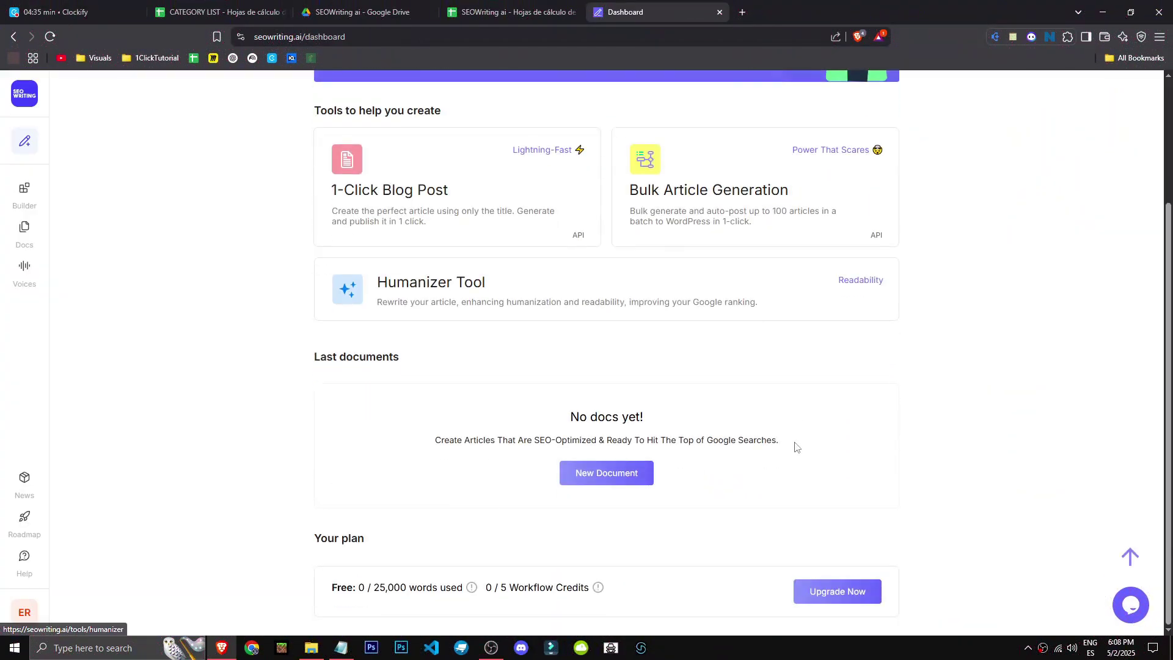
{"action": "left_click", "coordinate": [21, 141]}
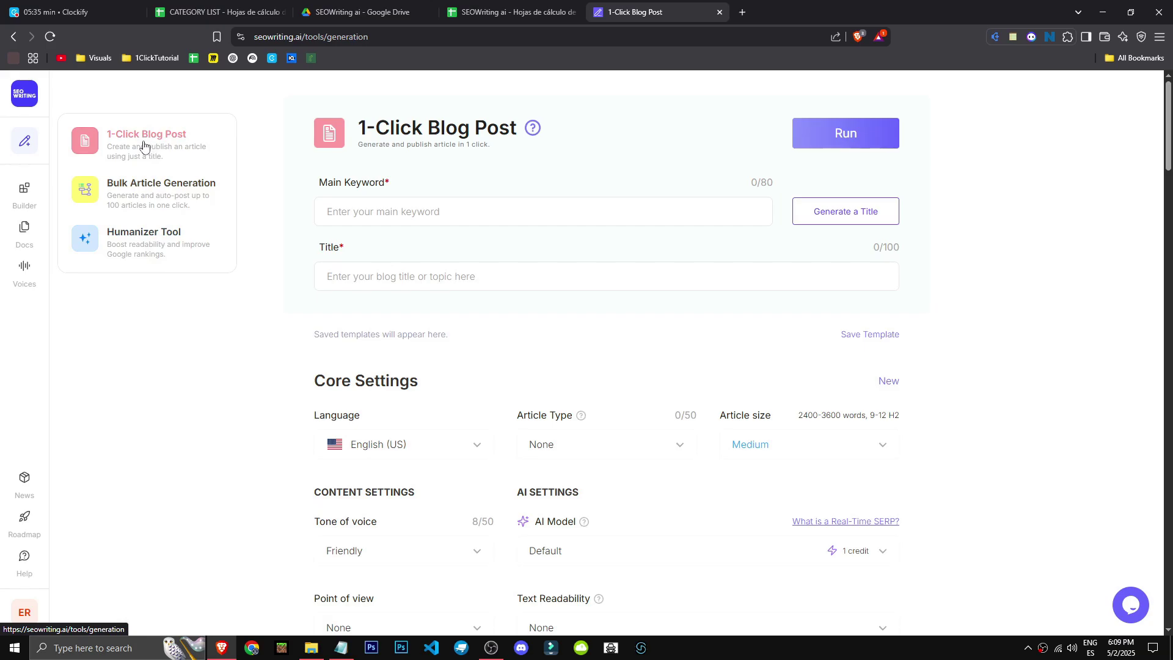
{"action": "left_click", "coordinate": [167, 147]}
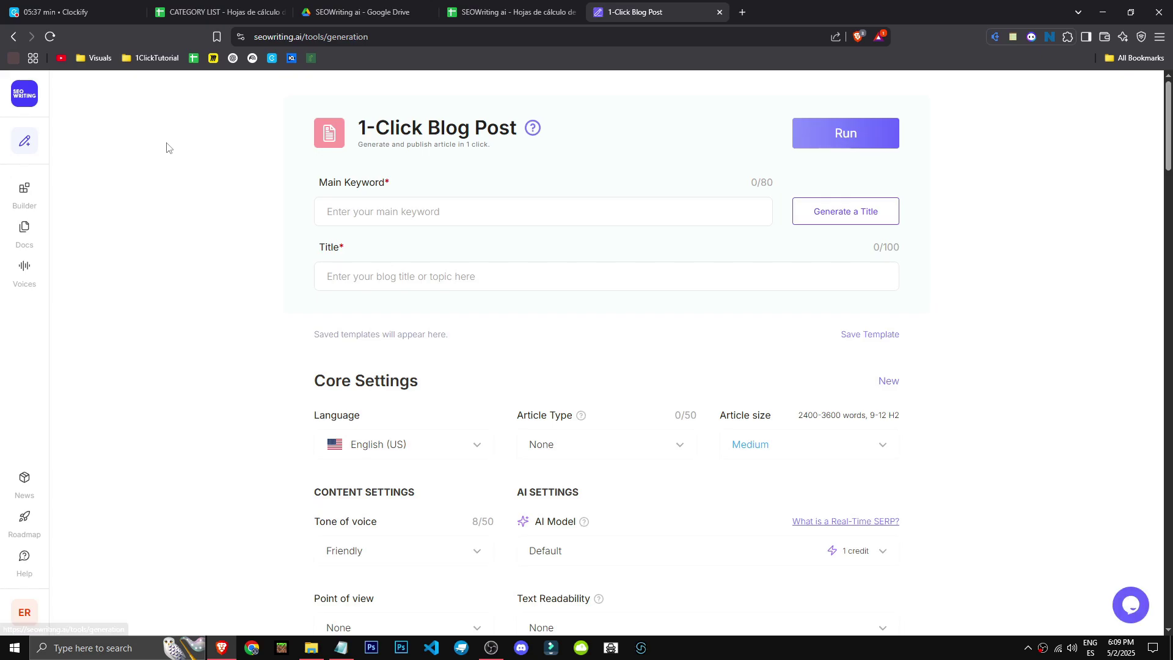
Enter "n8n course guide" as the main keyword of the blog post
{"action": "left_click", "coordinate": [416, 204]}
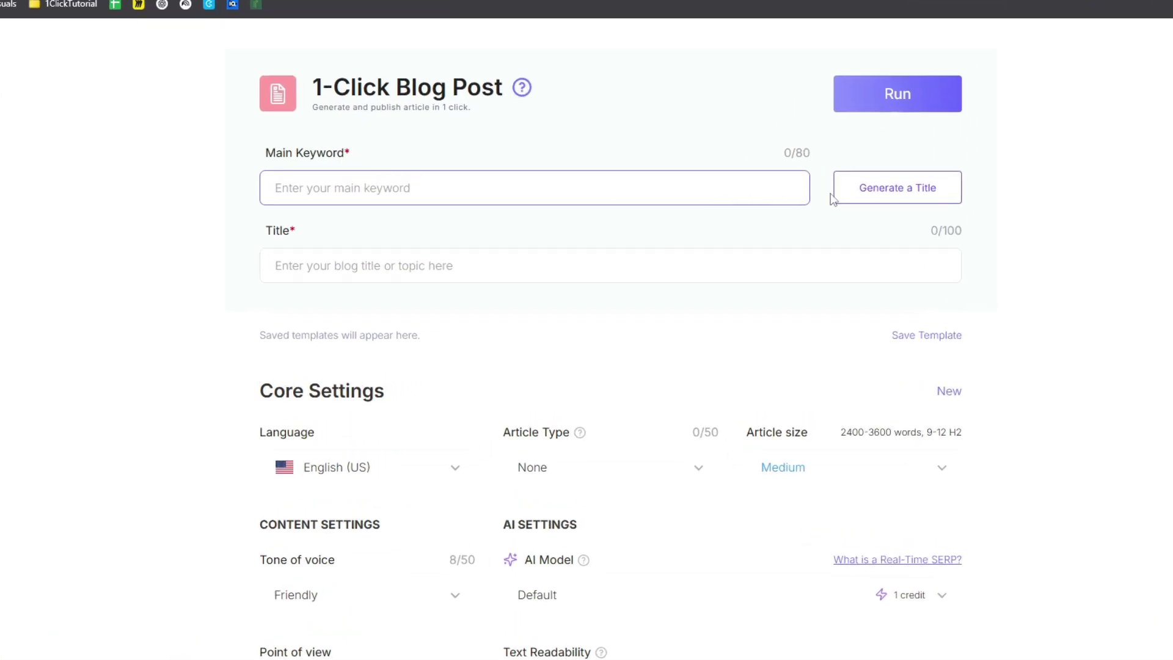
{"action": "left_click", "coordinate": [850, 194]}
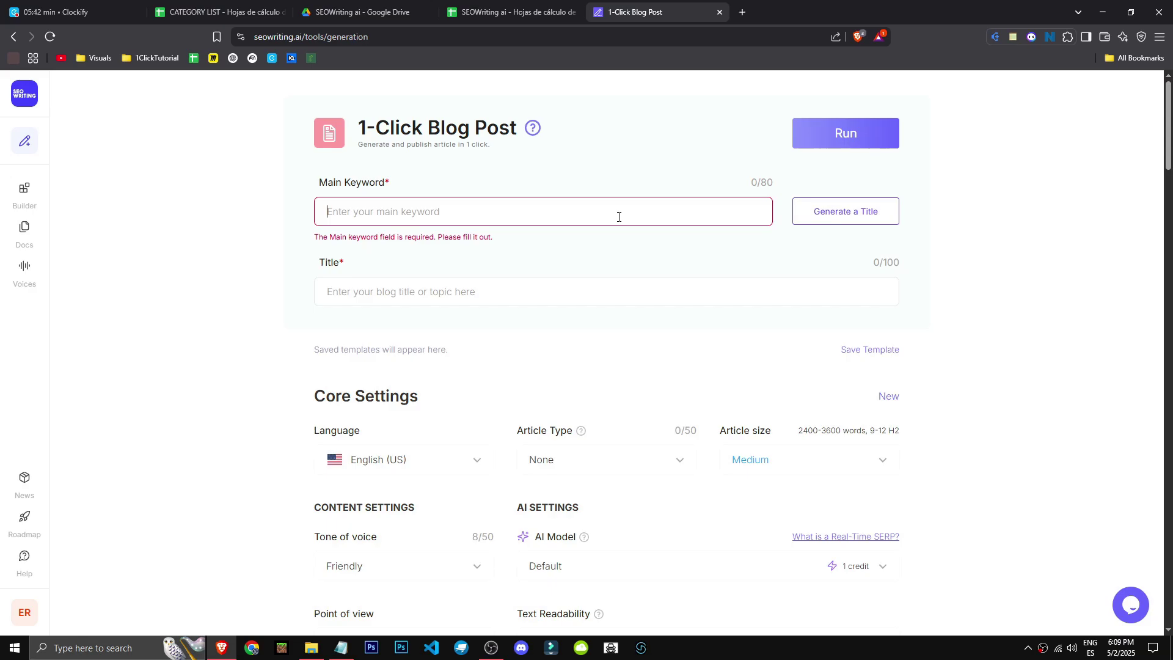
{"action": "left_click", "coordinate": [595, 219]}
{"action": "type", "text": "n8n cou"}
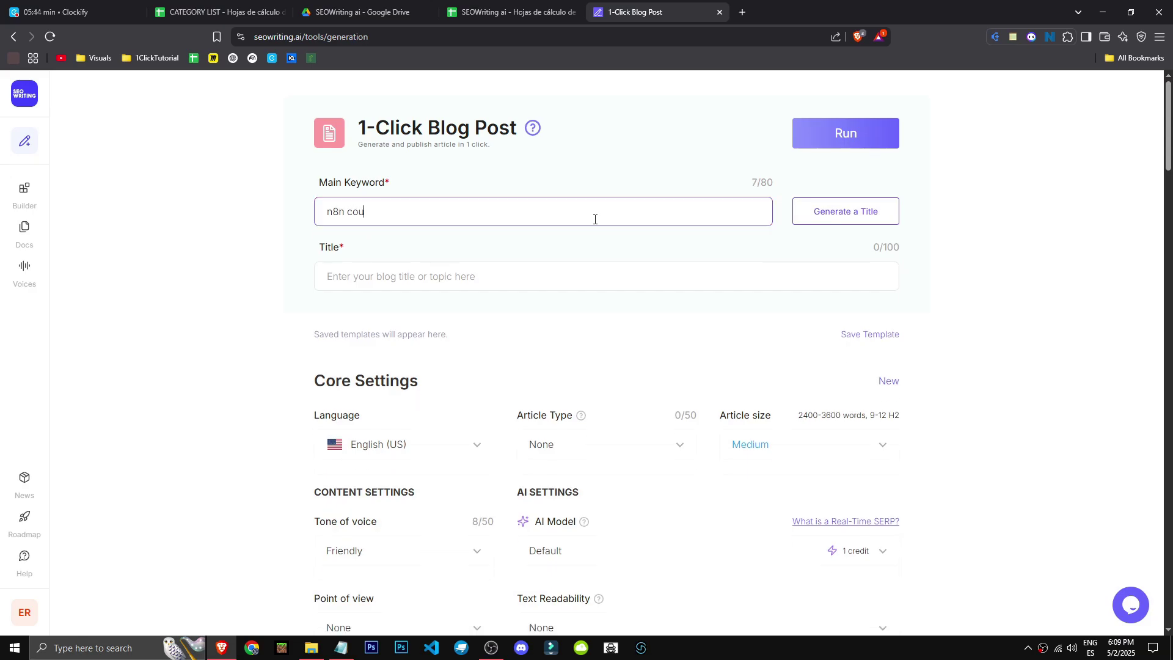
{"action": "type", "text": "rse guide"}
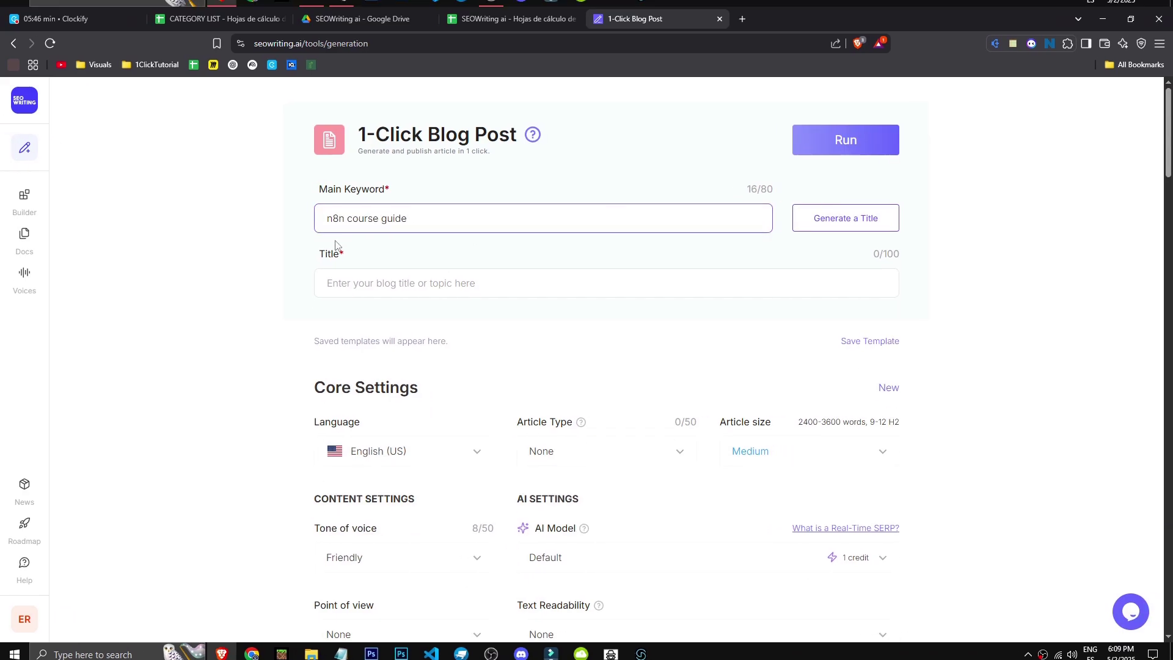
Replace "n8n" in the main keyword with "clockify" and generate a title from the keyword
{"action": "double_click", "coordinate": [338, 211]}
{"action": "type", "text": "clock"}
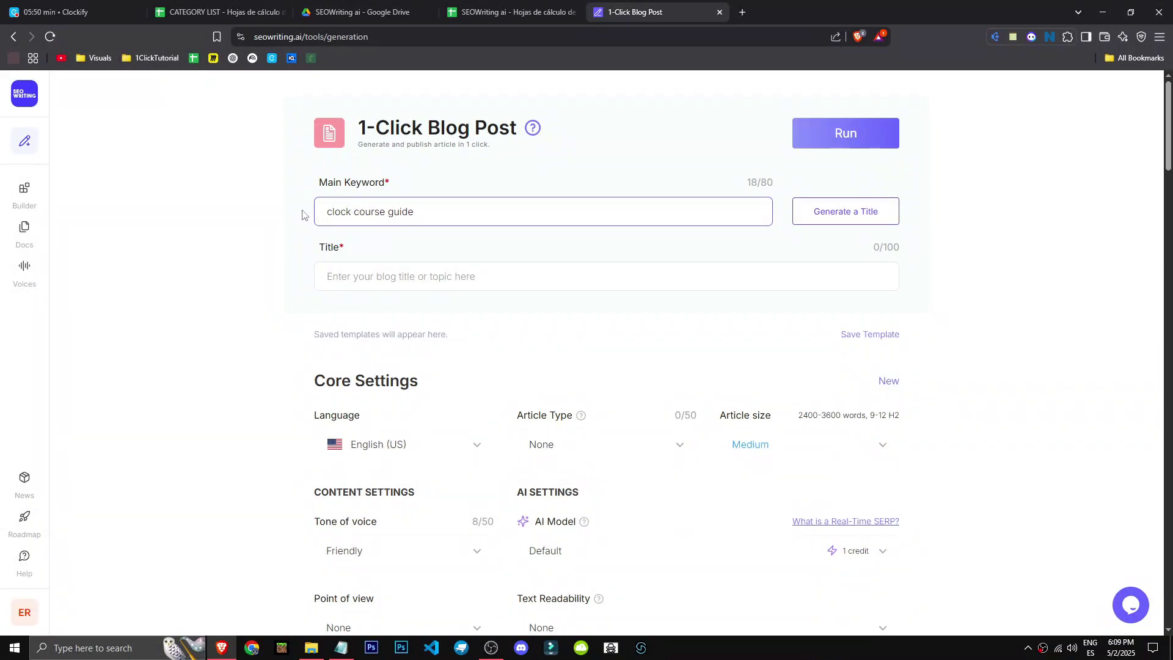
{"action": "type", "text": "ify"}
{"action": "left_click", "coordinate": [882, 223]}
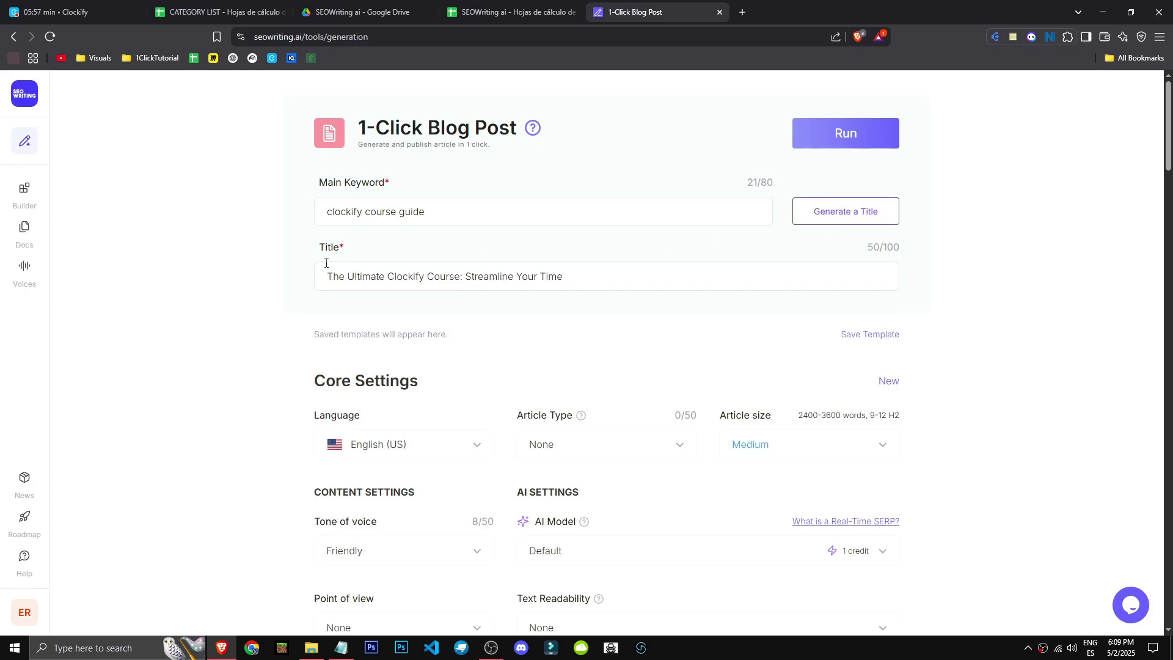
Review the main keyword, the generated title and the start of the Core Settings section
{"action": "left_click", "coordinate": [589, 286]}
{"action": "left_click_drag", "start_coordinate": [590, 286], "coordinate": [389, 279]}
{"action": "left_click_drag", "start_coordinate": [427, 213], "coordinate": [331, 216]}
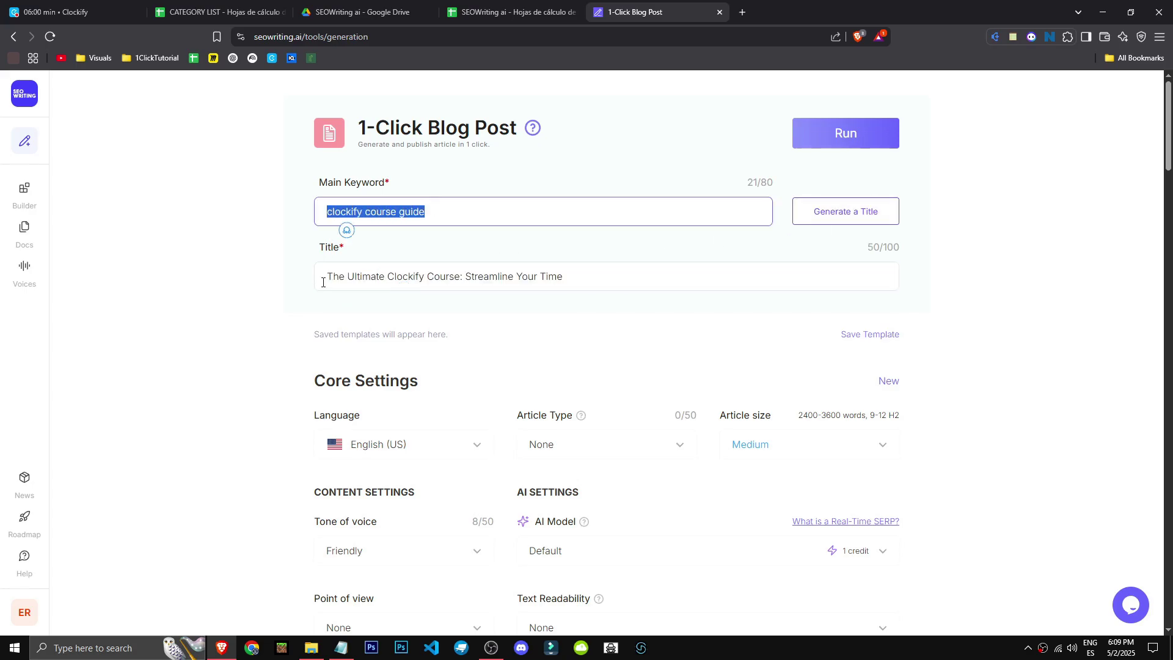
{"action": "left_click_drag", "start_coordinate": [322, 281], "coordinate": [565, 278]}
{"action": "left_click", "coordinate": [254, 277]}
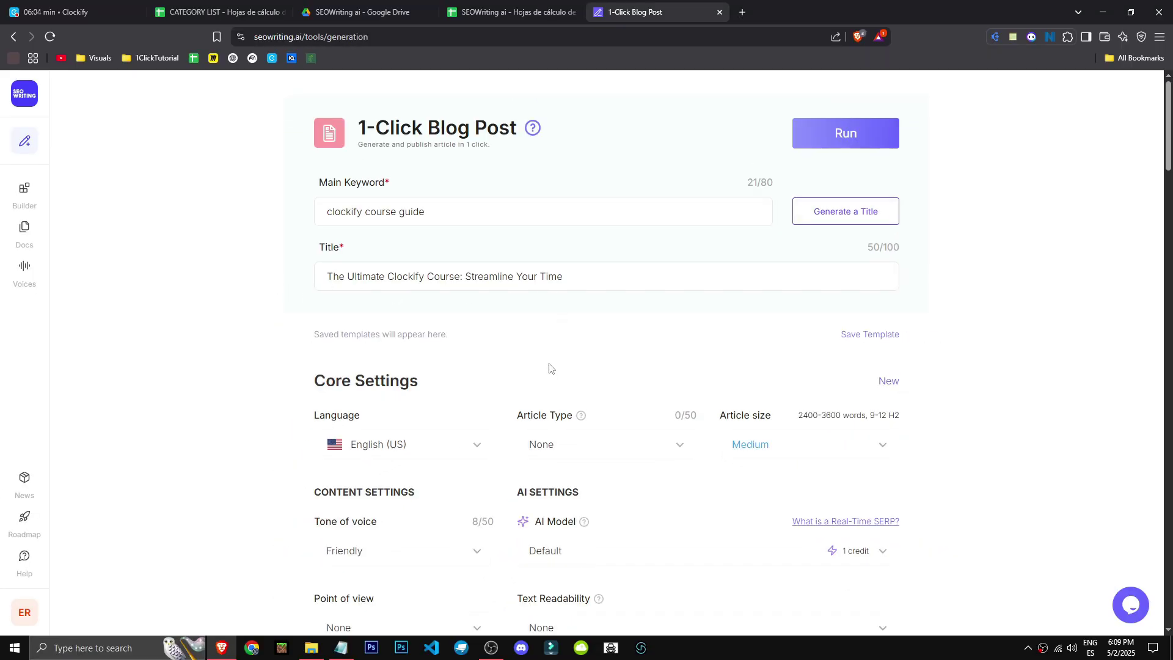
{"action": "scroll", "coordinate": [549, 368], "scroll_direction": "down", "scroll_amount": 1}
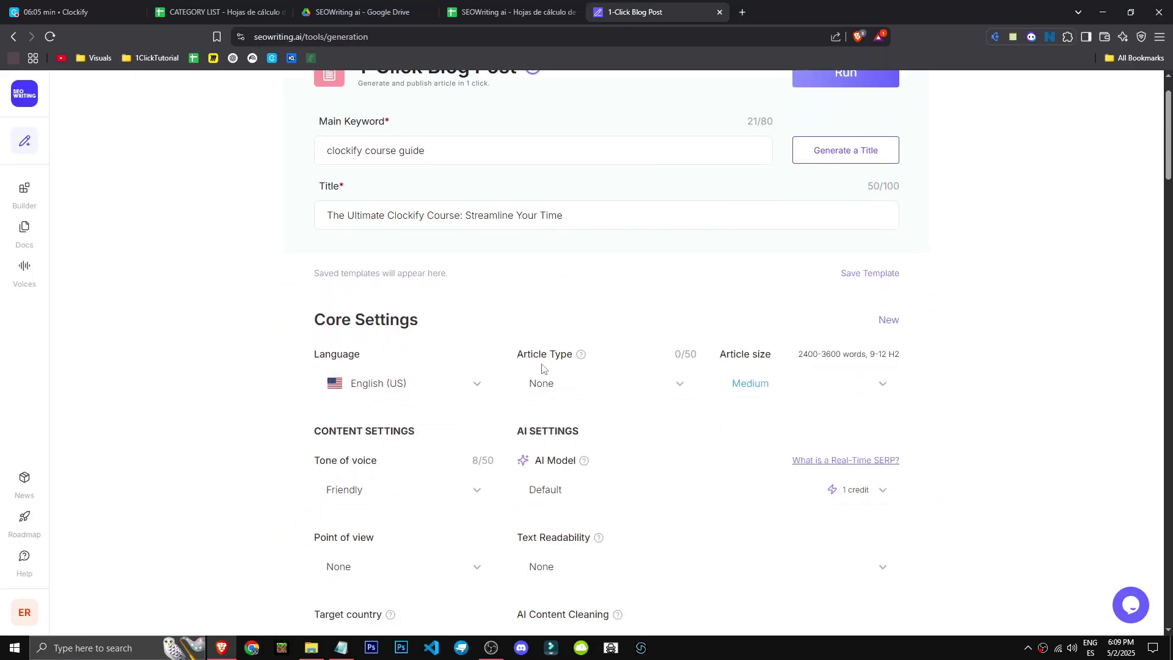
{"action": "triple_click", "coordinate": [311, 321]}
{"action": "left_click", "coordinate": [218, 334]}
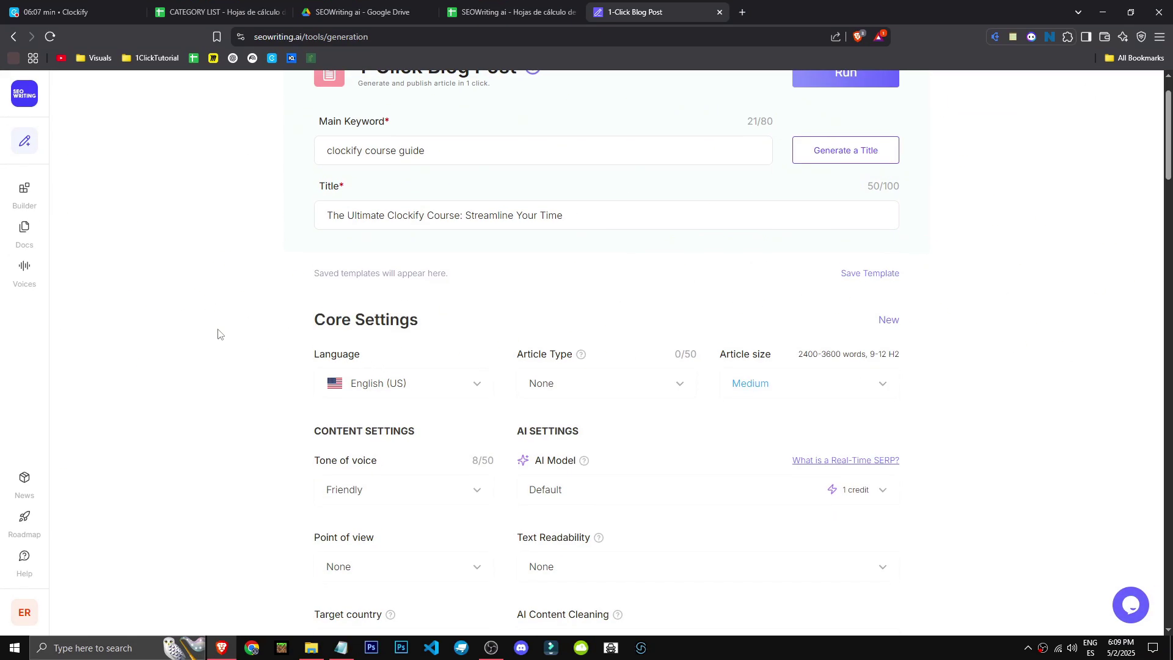
Set the article type to How-to guide and the article size to Small
{"action": "left_click", "coordinate": [460, 379]}
{"action": "left_click", "coordinate": [660, 375]}
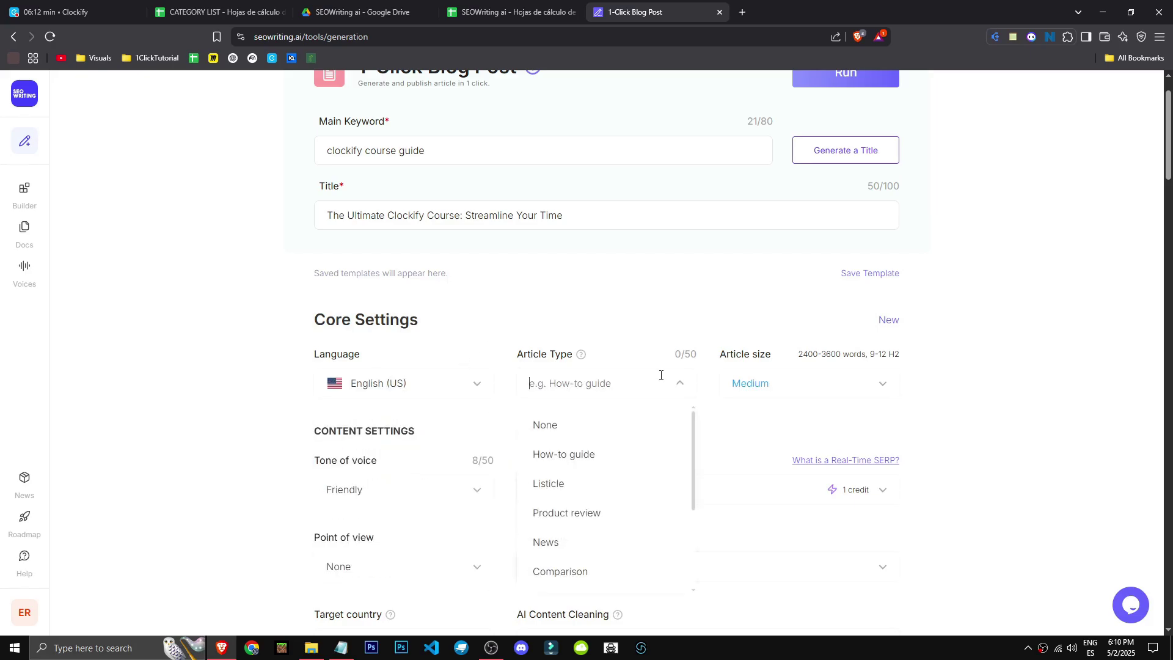
{"action": "left_click", "coordinate": [610, 466]}
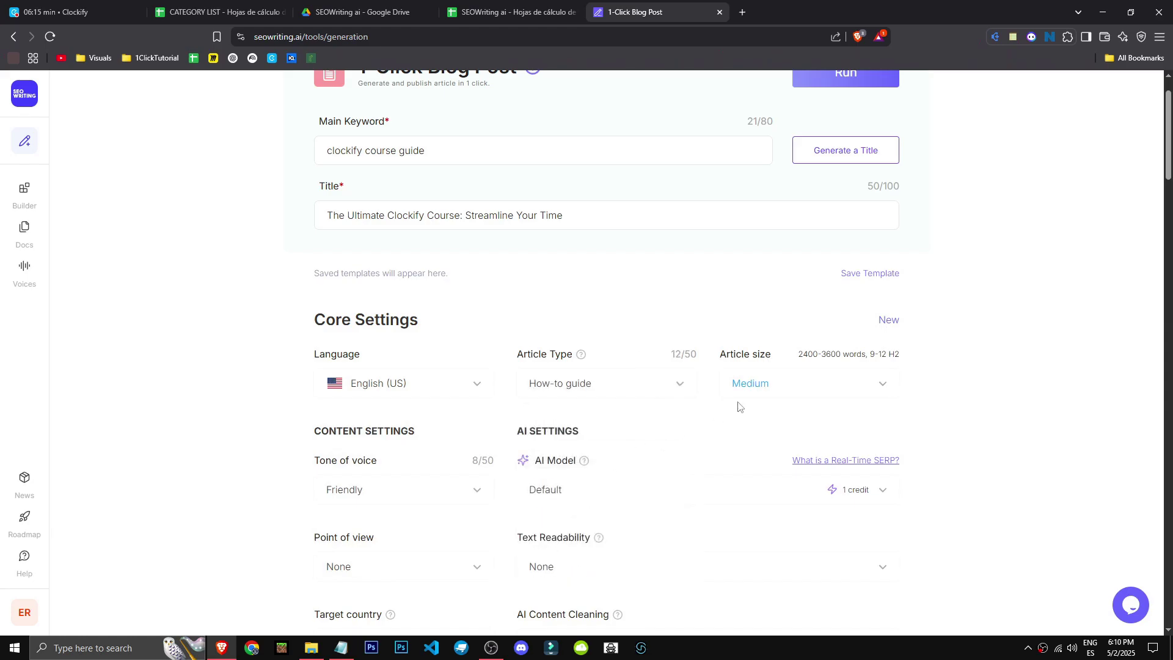
{"action": "left_click", "coordinate": [796, 386]}
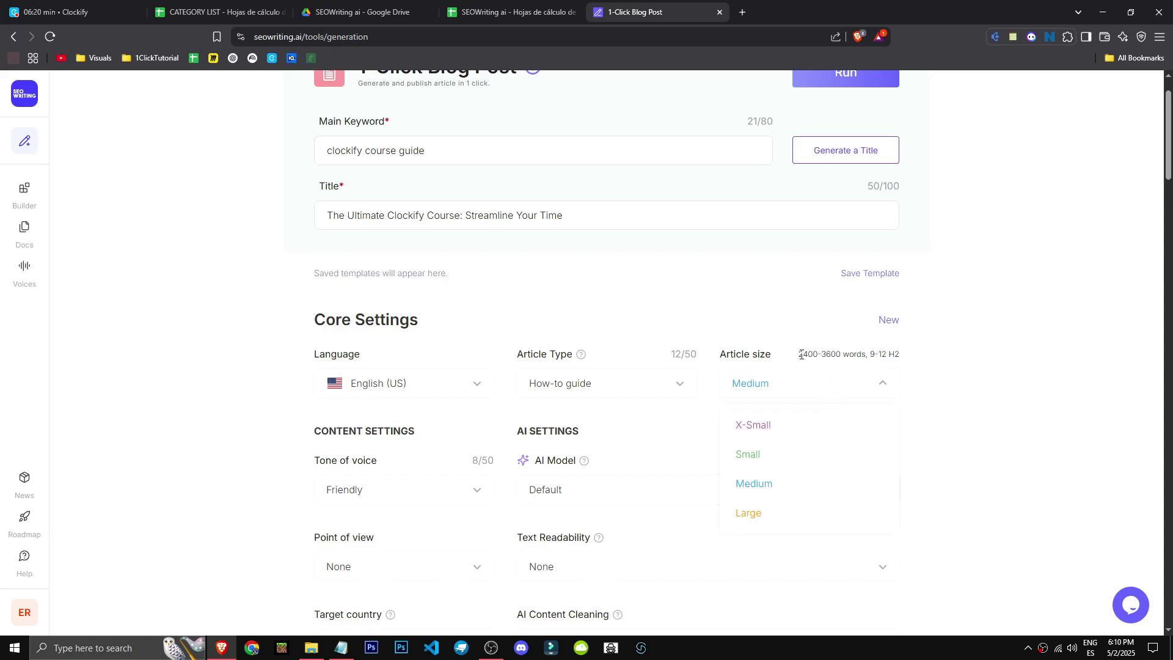
{"action": "left_click", "coordinate": [805, 457]}
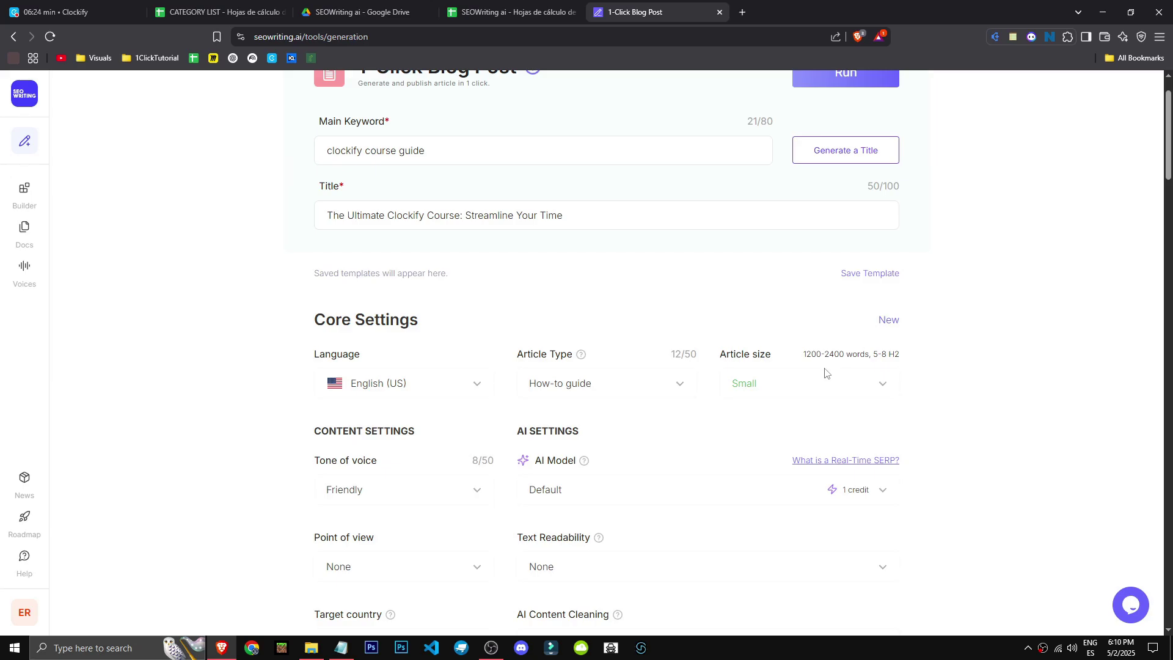
Set the article's tone of voice to Professional
{"action": "scroll", "coordinate": [421, 400], "scroll_direction": "down", "scroll_amount": 2}
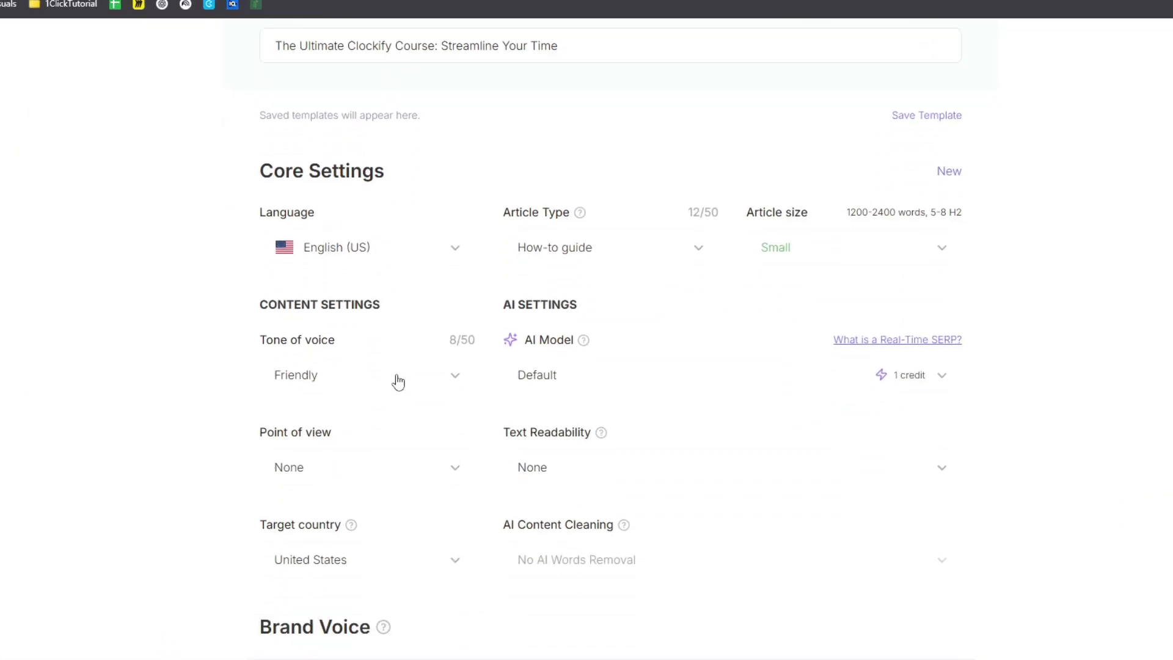
{"action": "left_click", "coordinate": [398, 382]}
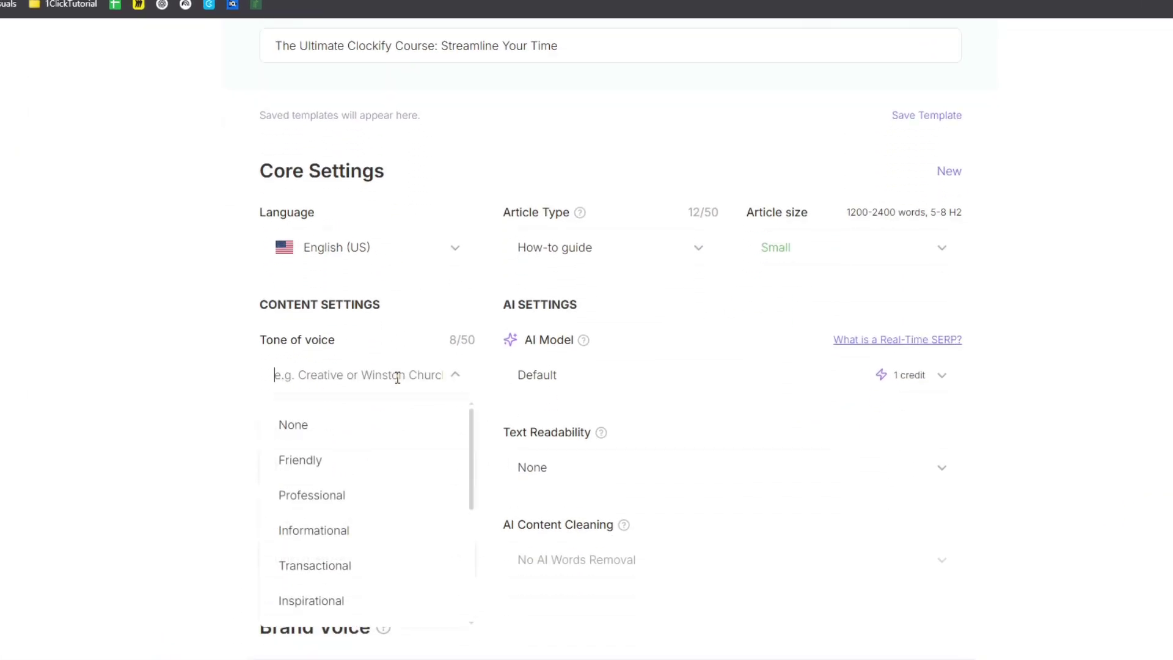
{"action": "left_click", "coordinate": [375, 492]}
Examine the available AI models and the credit cost of each one
{"action": "left_click", "coordinate": [630, 381]}
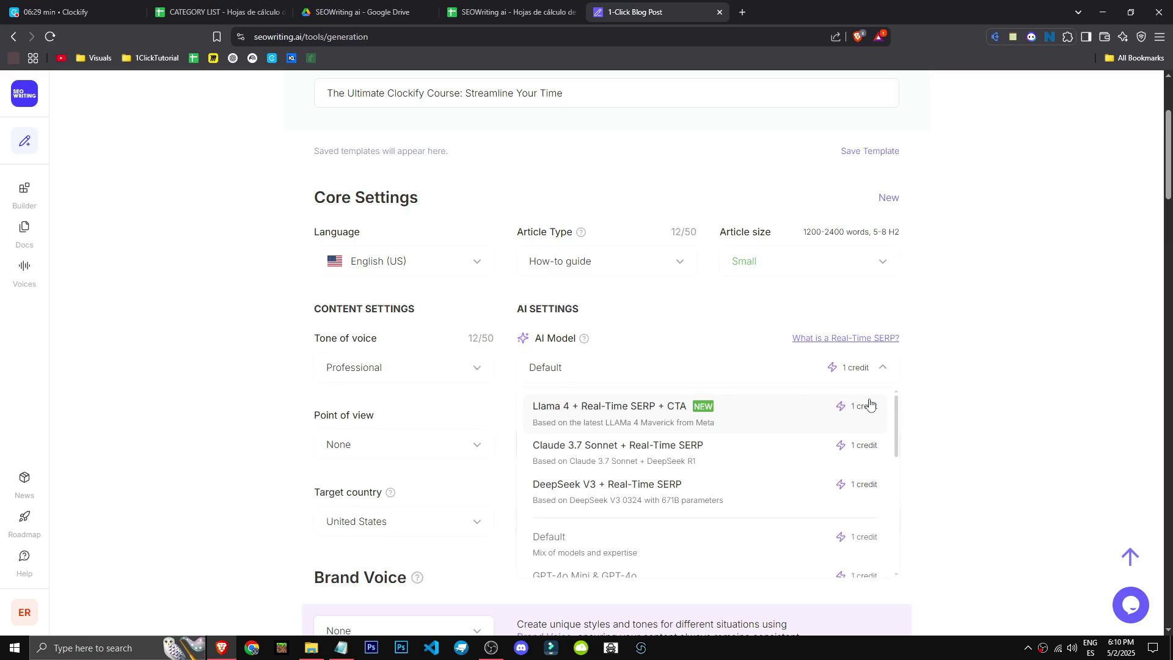
{"action": "scroll", "coordinate": [766, 497], "scroll_direction": "down", "scroll_amount": 5}
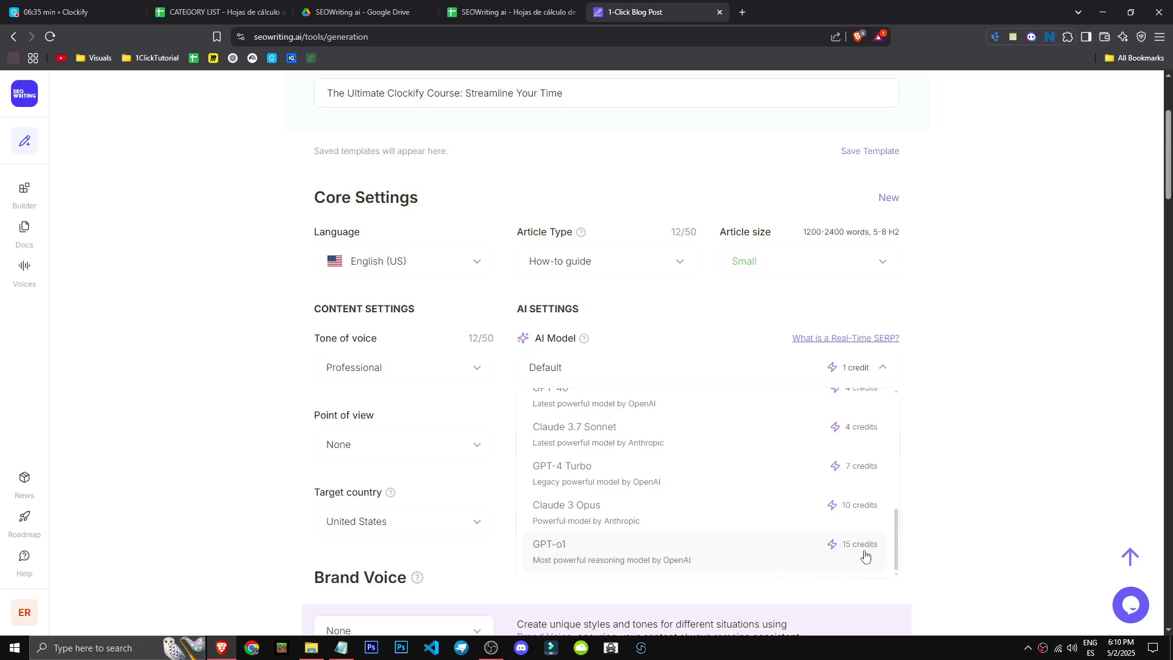
{"action": "scroll", "coordinate": [866, 556], "scroll_direction": "up", "scroll_amount": 2}
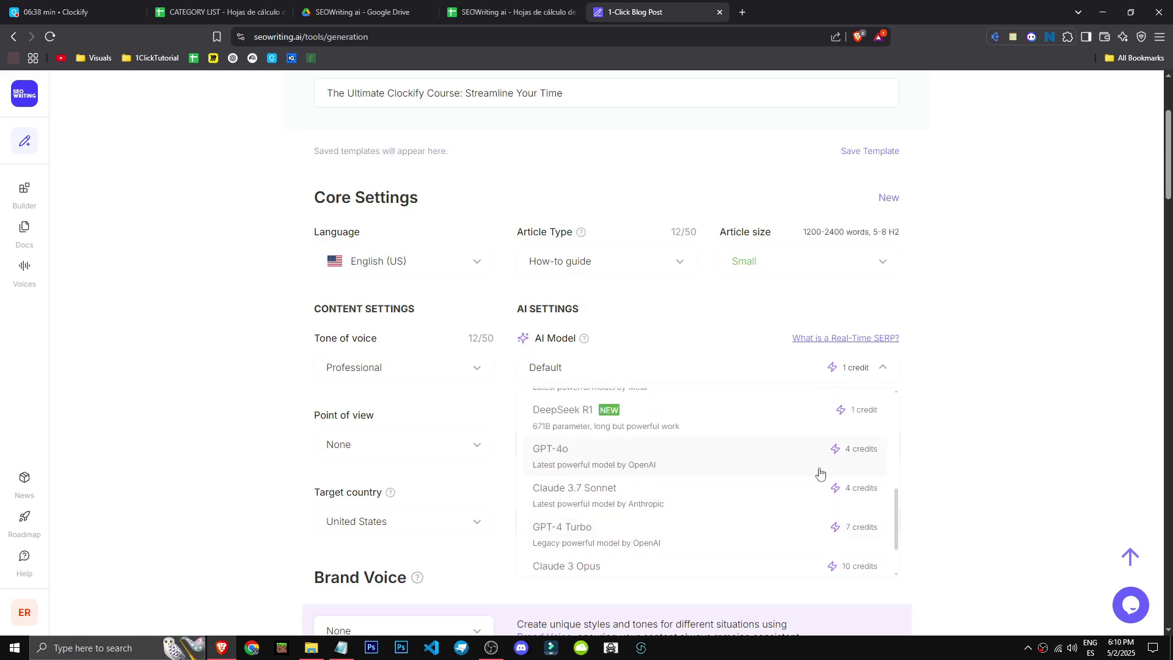
{"action": "scroll", "coordinate": [807, 514], "scroll_direction": "up", "scroll_amount": 5}
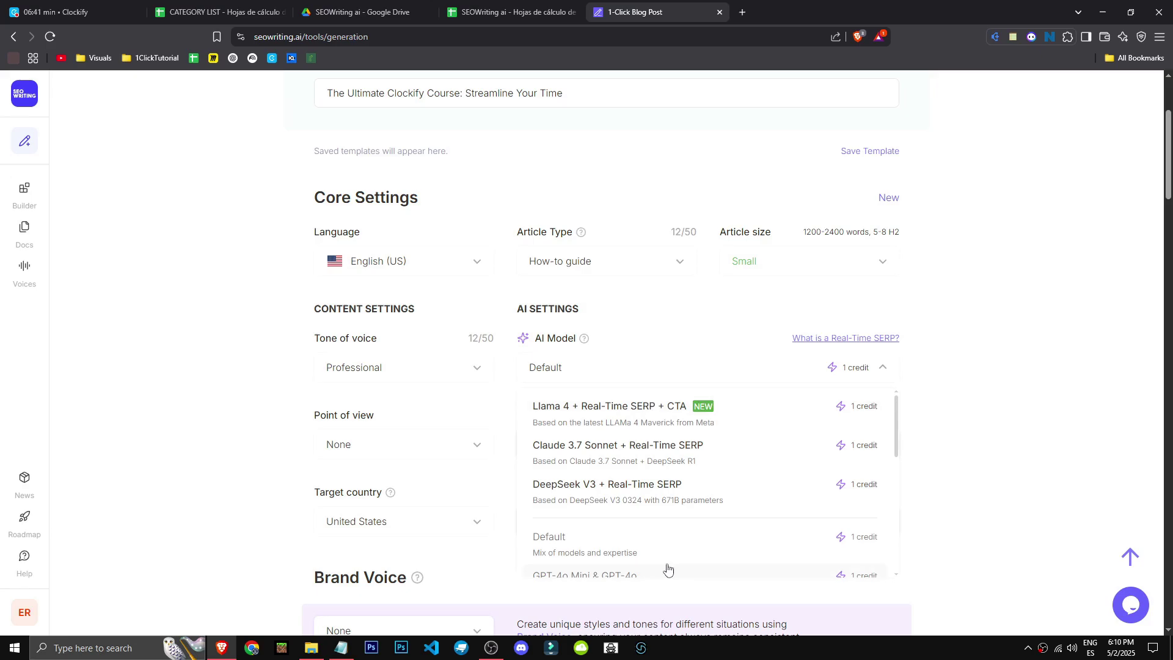
{"action": "scroll", "coordinate": [668, 565], "scroll_direction": "down", "scroll_amount": 4}
{"action": "left_click", "coordinate": [1003, 430]}
{"action": "scroll", "coordinate": [493, 591], "scroll_direction": "up", "scroll_amount": 1}
{"action": "left_click", "coordinate": [16, 621]}
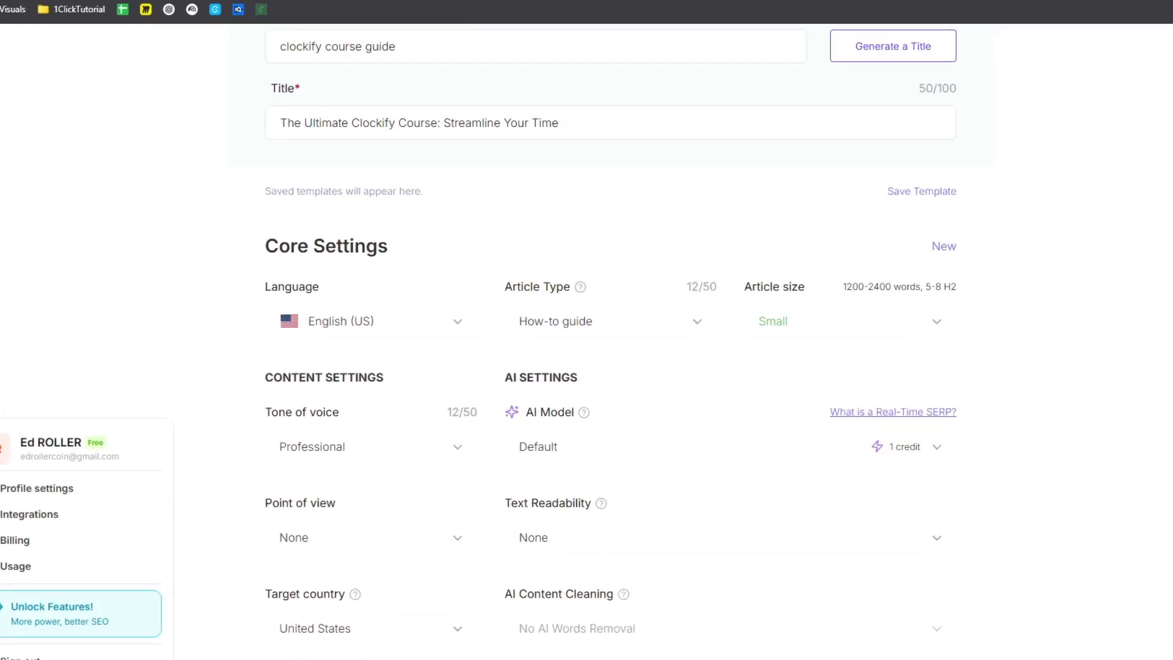
{"action": "scroll", "coordinate": [675, 539], "scroll_direction": "down", "scroll_amount": 2}
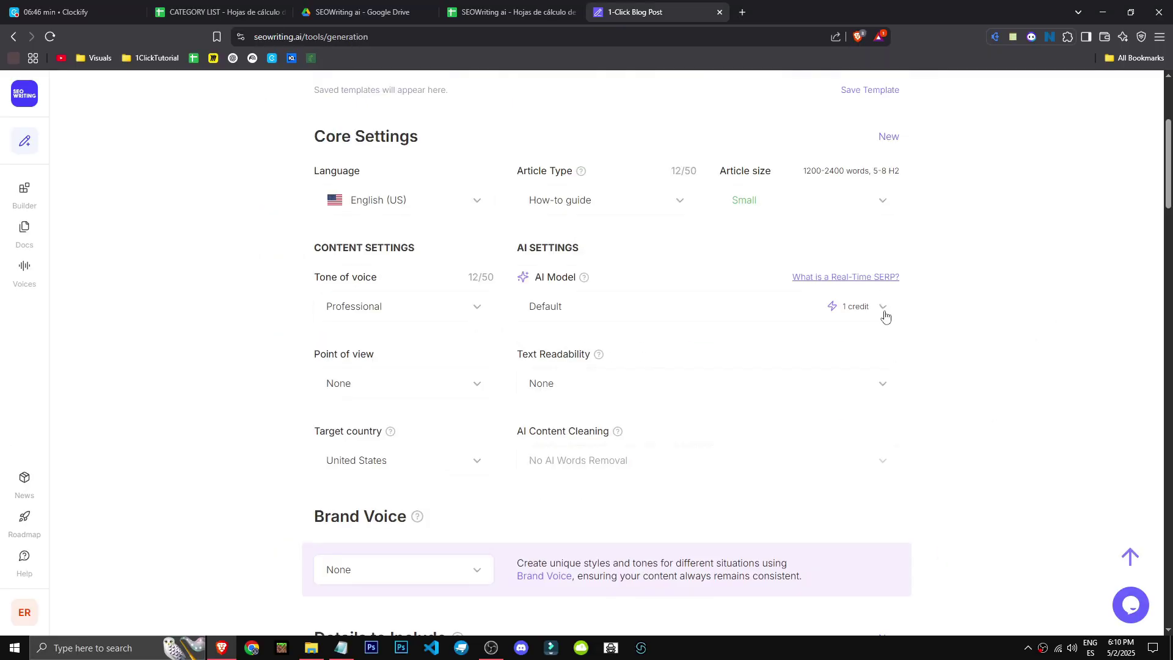
{"action": "left_click", "coordinate": [885, 312]}
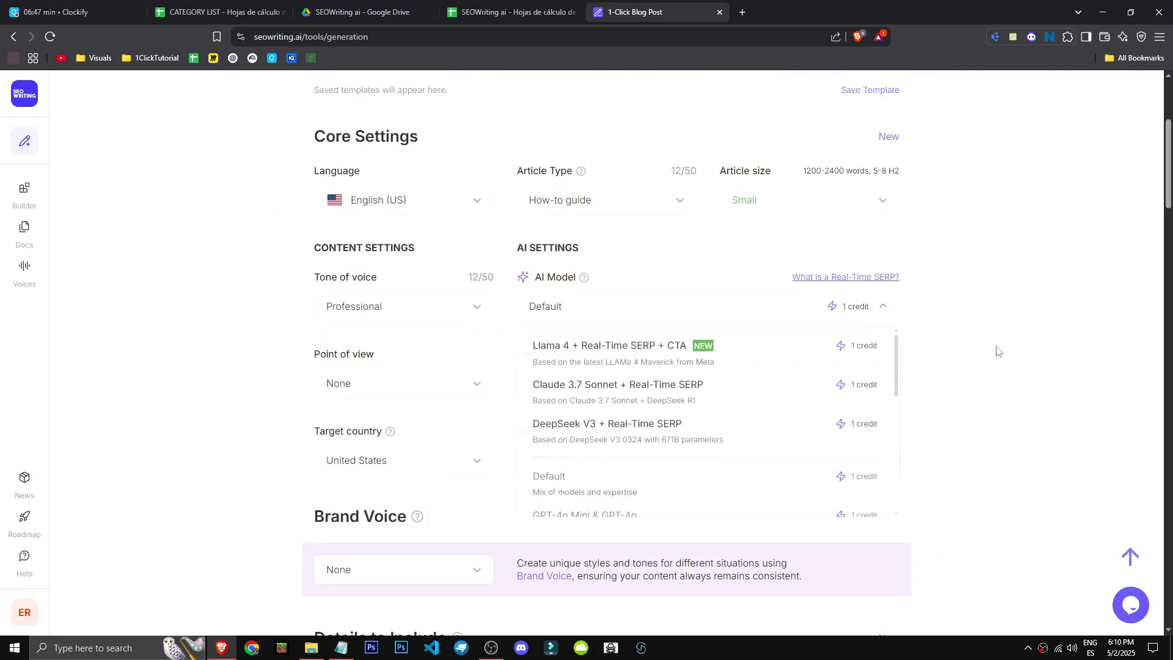
{"action": "left_click", "coordinate": [995, 349]}
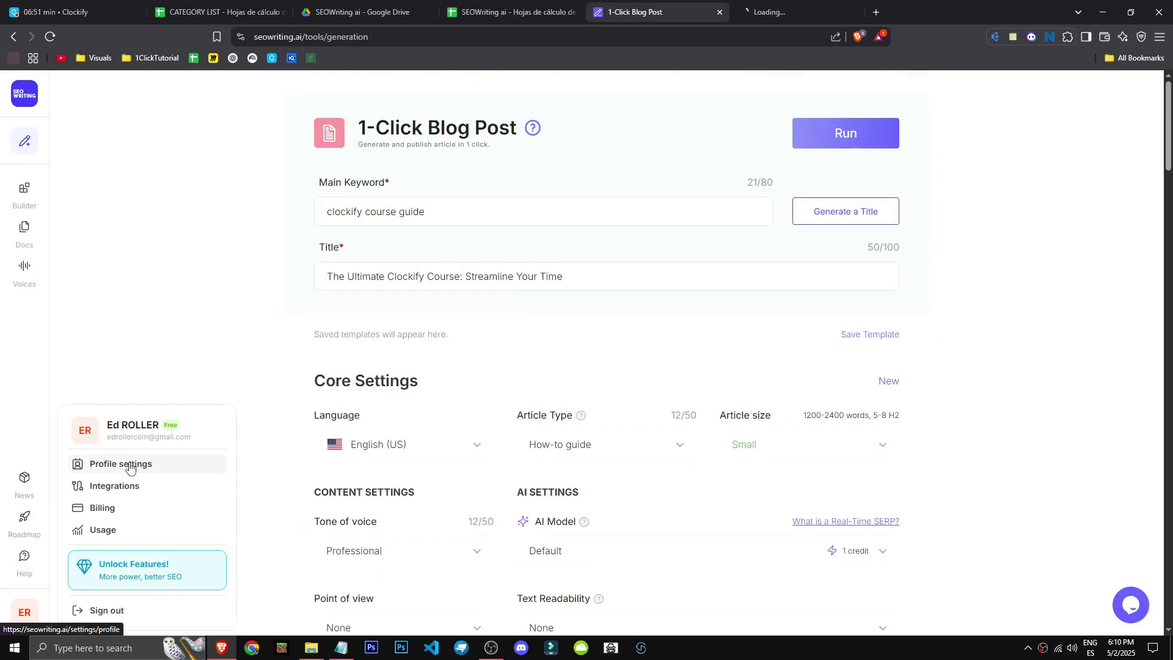
Check the word and workflow credit usage in the account's billing settings, then close that settings page
{"action": "left_click", "coordinate": [764, 12]}
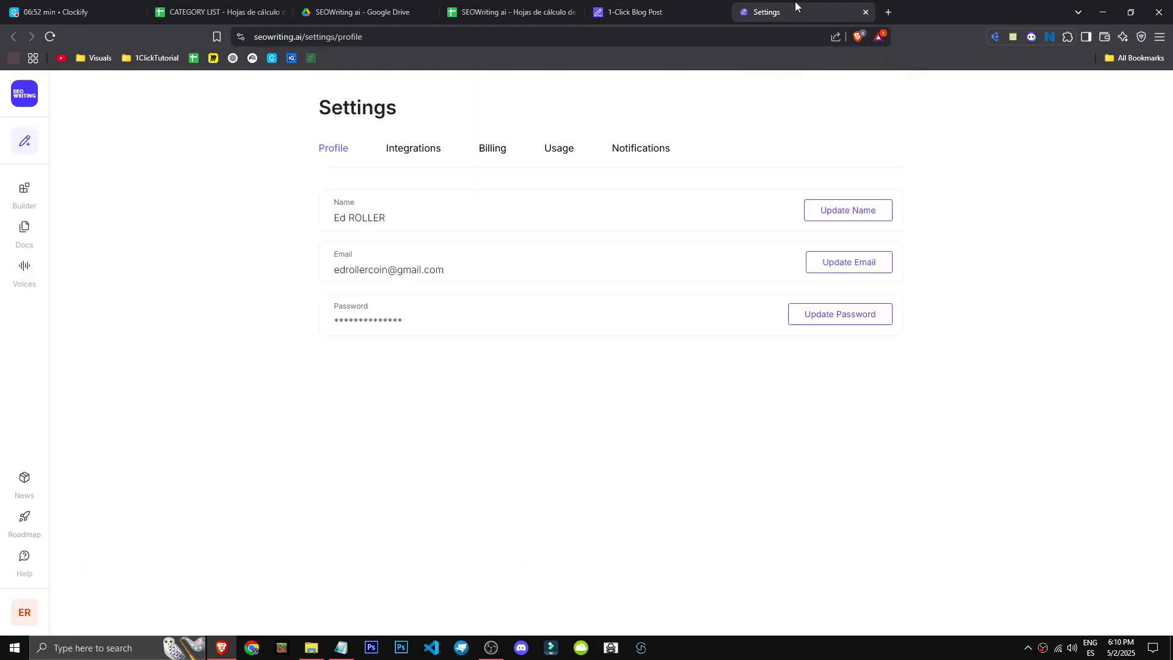
{"action": "left_click", "coordinate": [493, 149]}
{"action": "left_click_drag", "start_coordinate": [504, 206], "coordinate": [603, 202]}
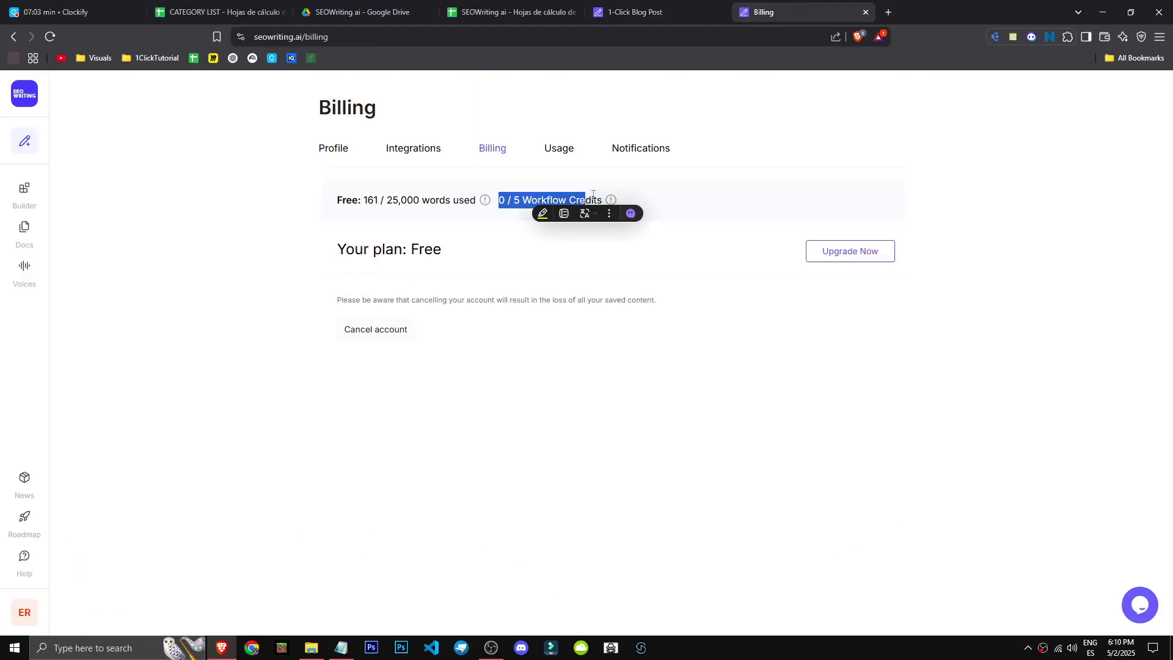
{"action": "left_click", "coordinate": [325, 206]}
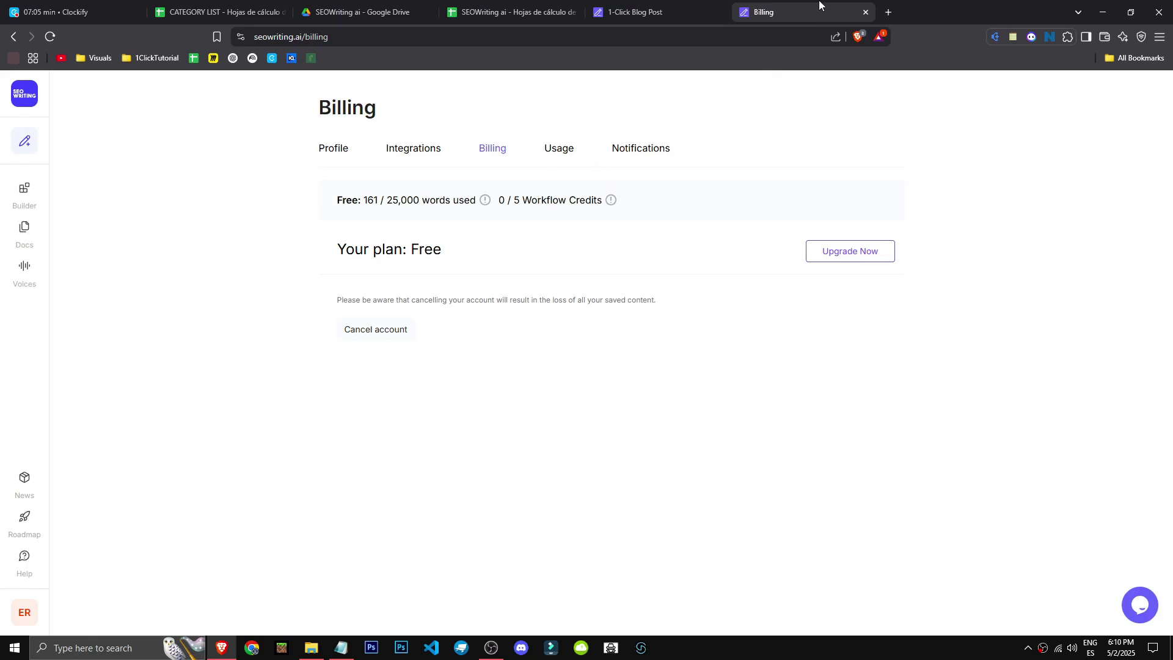
{"action": "left_click", "coordinate": [865, 13]}
Try to select GPT-o1 as the AI model, dismiss the upgrade offer and keep the Default model
{"action": "scroll", "coordinate": [838, 452], "scroll_direction": "down", "scroll_amount": 4}
{"action": "left_click", "coordinate": [882, 306]}
{"action": "scroll", "coordinate": [841, 404], "scroll_direction": "down", "scroll_amount": 2}
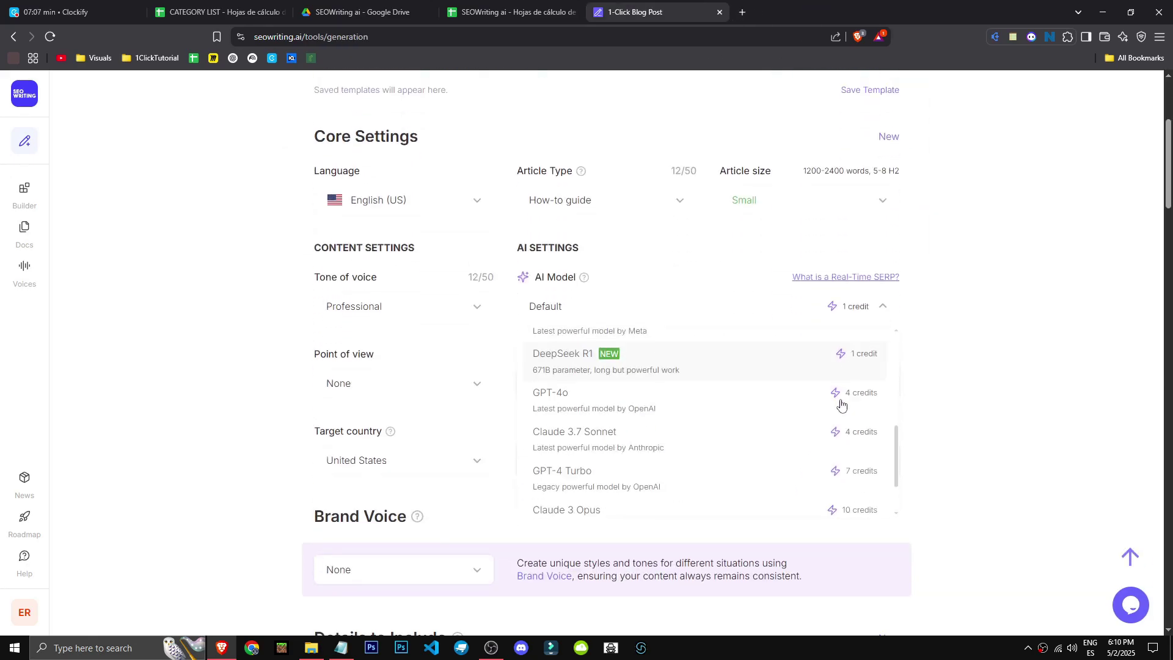
{"action": "scroll", "coordinate": [837, 415], "scroll_direction": "down", "scroll_amount": 2}
{"action": "left_click", "coordinate": [724, 499]}
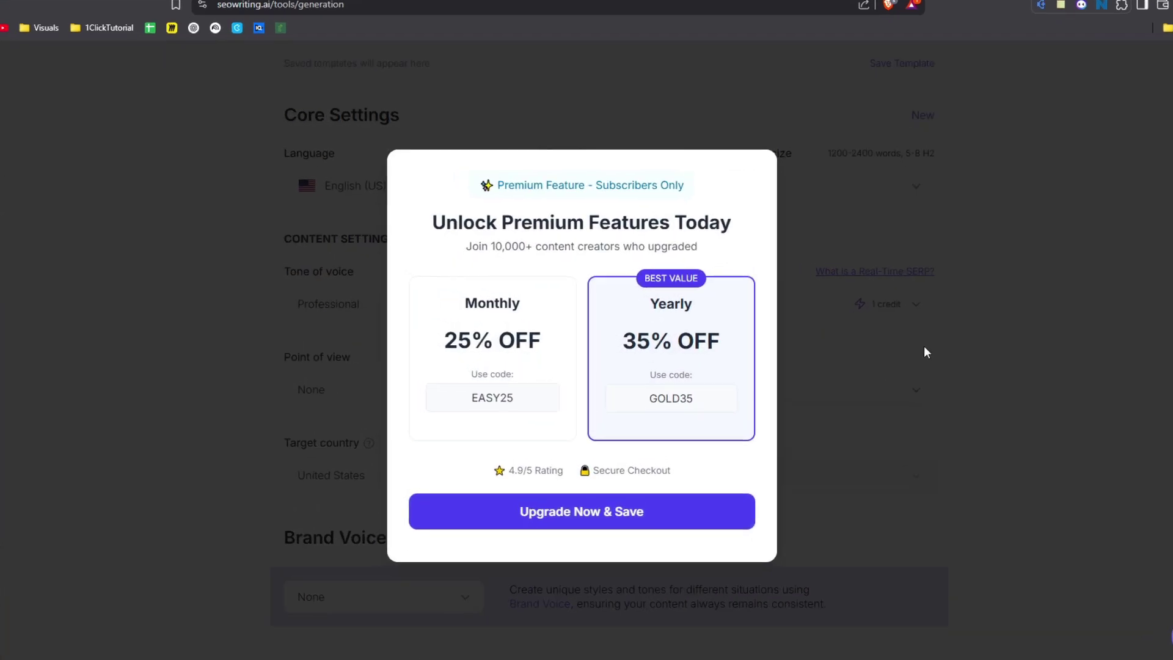
{"action": "left_click", "coordinate": [913, 354]}
{"action": "left_click", "coordinate": [882, 308]}
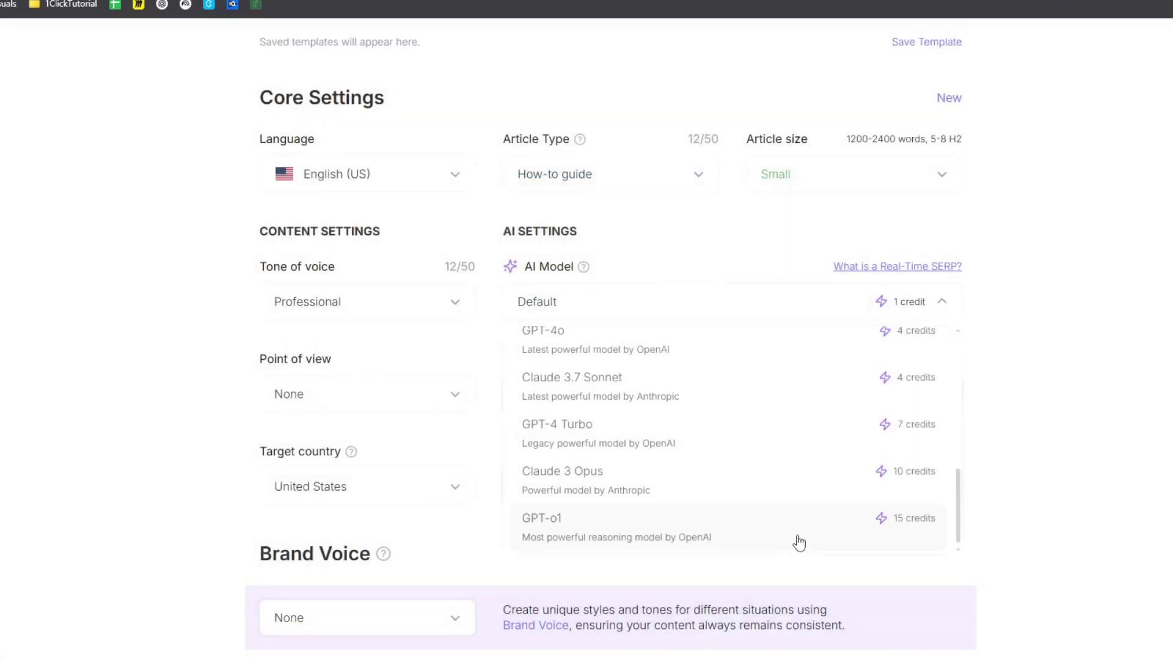
{"action": "scroll", "coordinate": [799, 542], "scroll_direction": "up", "scroll_amount": 5}
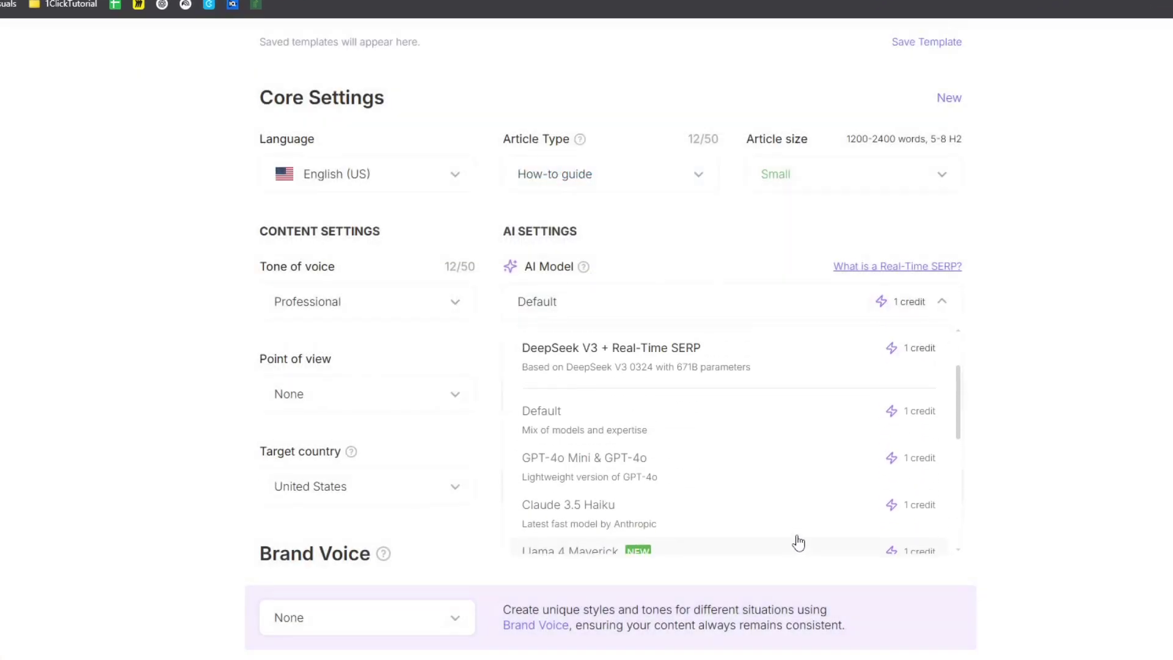
{"action": "left_click", "coordinate": [670, 283]}
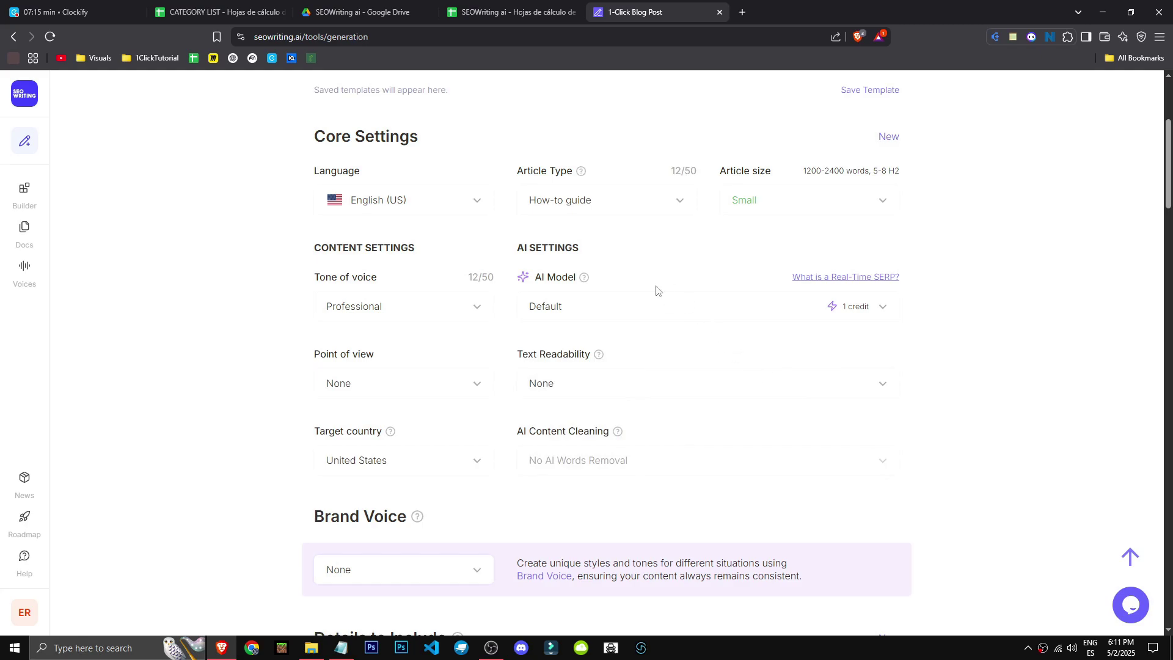
Set the point of view to First person singular and the text readability to 8th & 9th grade, easily understood
{"action": "left_click", "coordinate": [392, 393]}
{"action": "left_click", "coordinate": [435, 466]}
{"action": "left_click", "coordinate": [624, 382]}
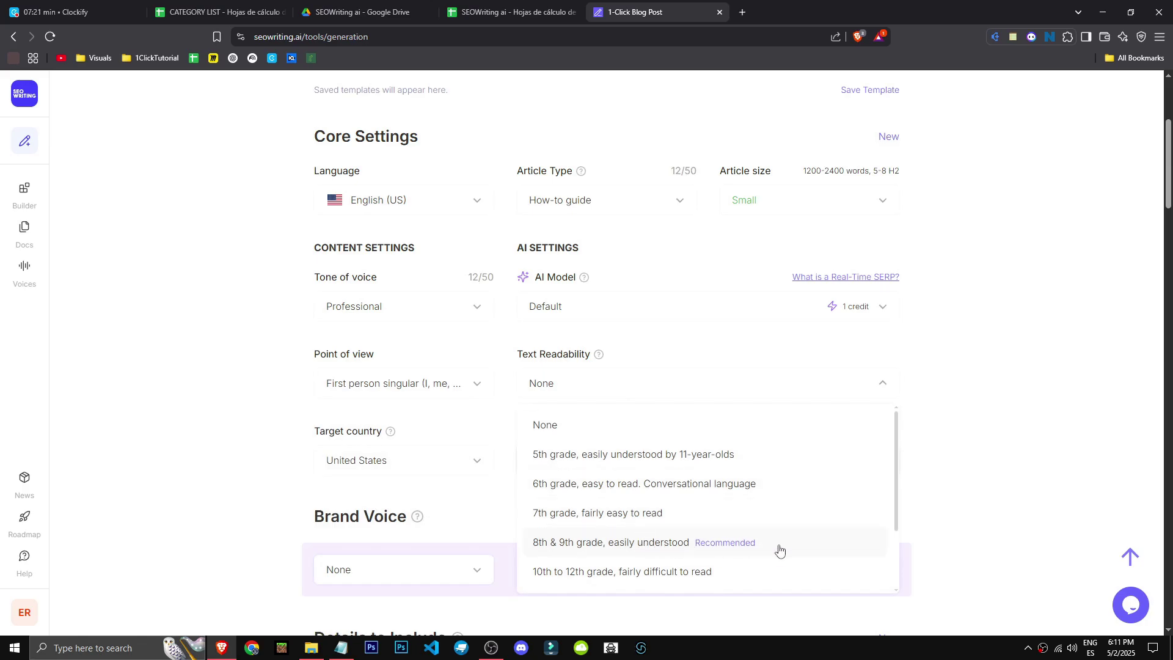
{"action": "left_click", "coordinate": [780, 548]}
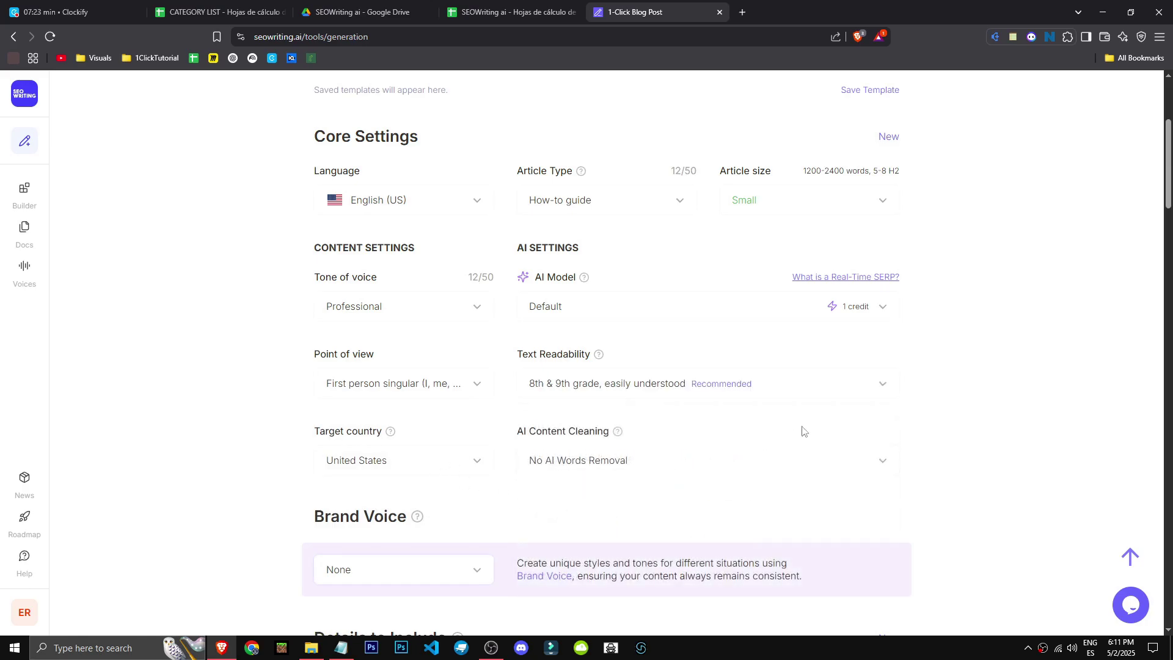
Set AI Content Cleaning to Basic AI Words Removal
{"action": "scroll", "coordinate": [310, 425], "scroll_direction": "down", "scroll_amount": 2}
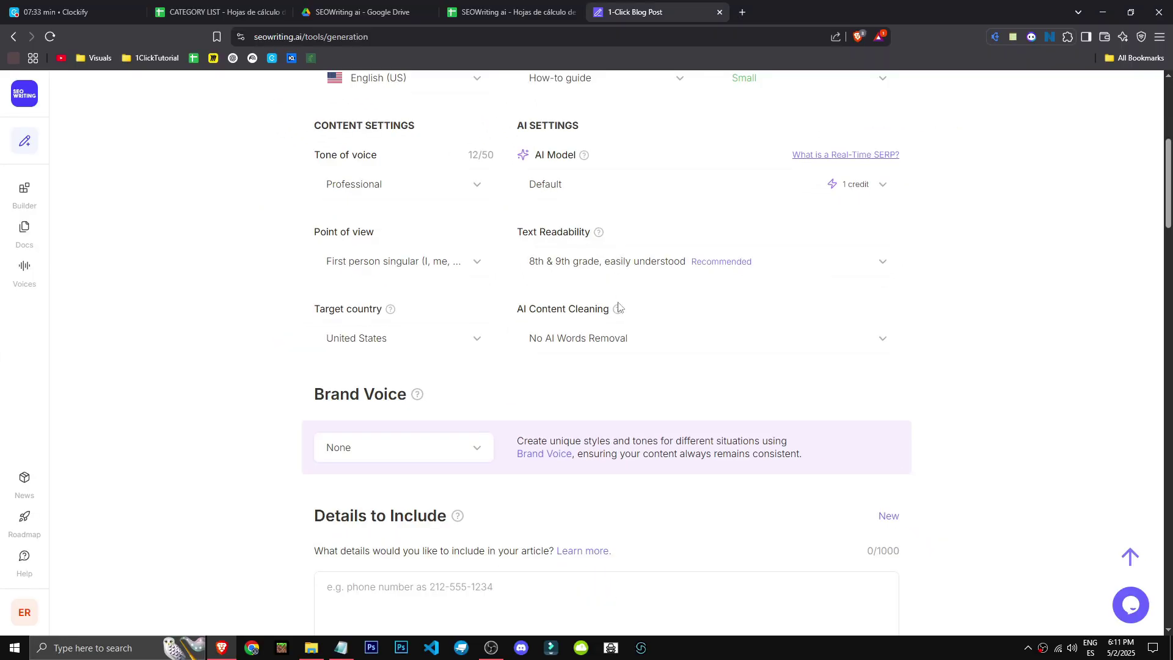
{"action": "left_click", "coordinate": [622, 346]}
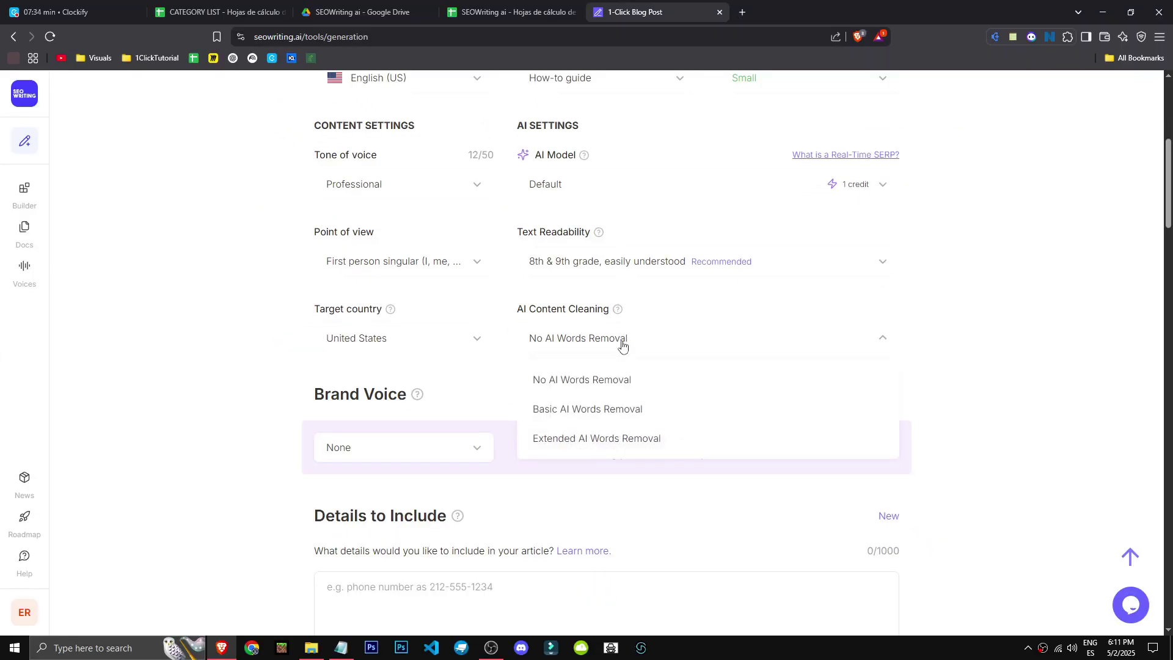
{"action": "left_click", "coordinate": [636, 427]}
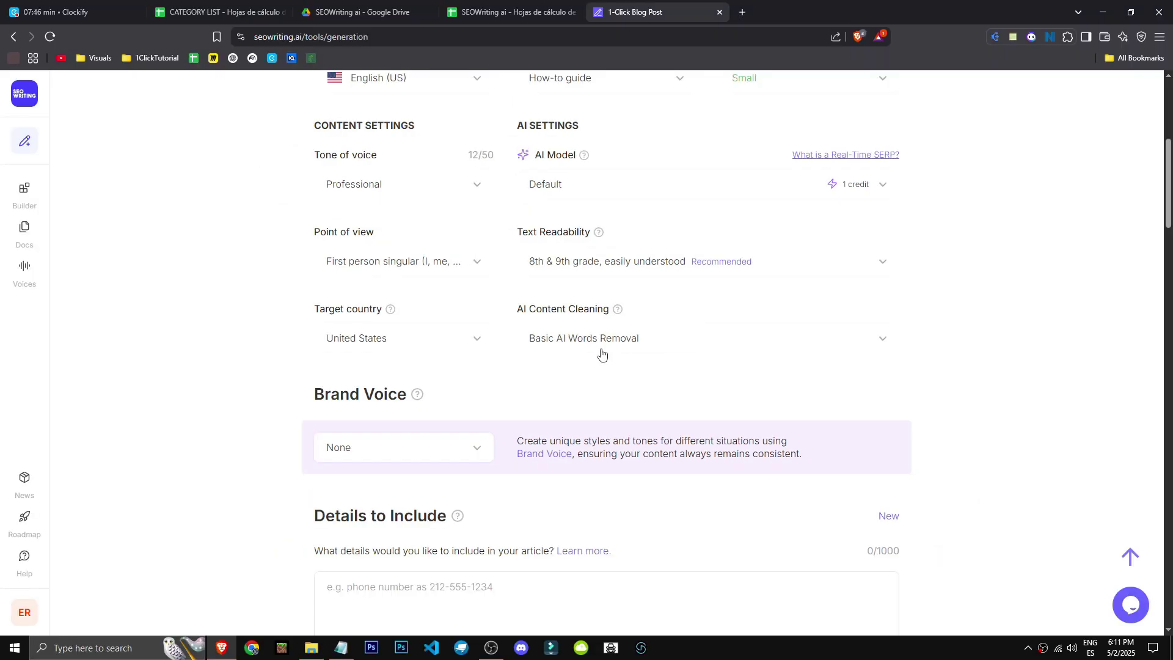
Set the number of AI images in the Media Hub to 6 and look through the available image styles
{"action": "scroll", "coordinate": [601, 355], "scroll_direction": "down", "scroll_amount": 3}
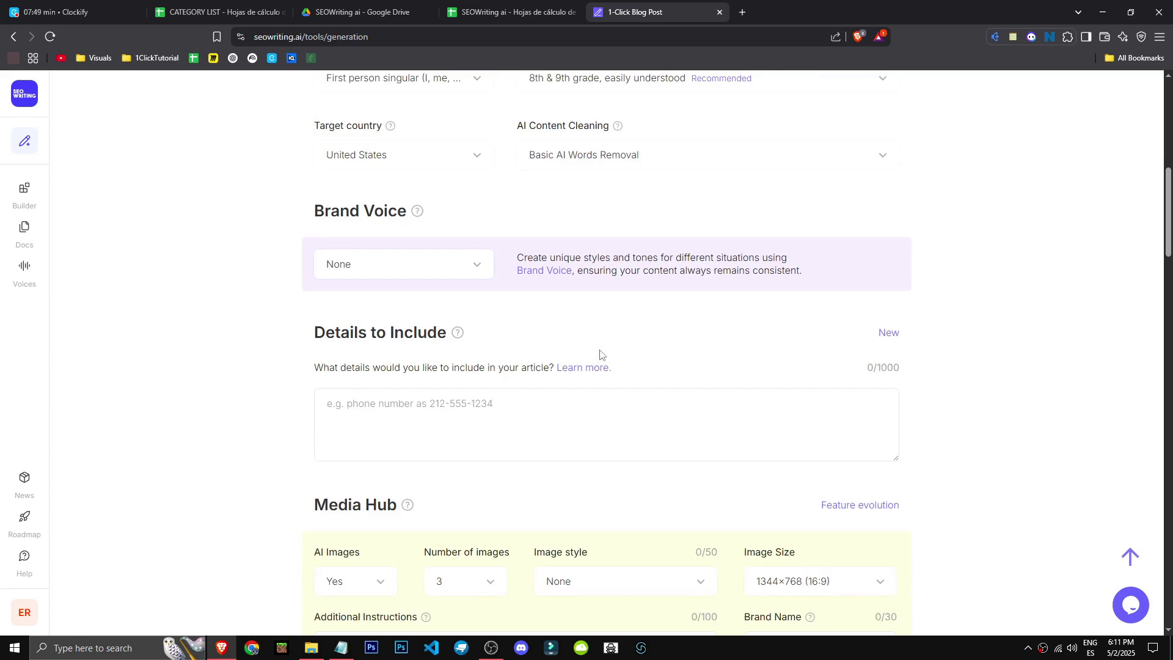
{"action": "scroll", "coordinate": [530, 424], "scroll_direction": "down", "scroll_amount": 4}
{"action": "left_click", "coordinate": [479, 335]}
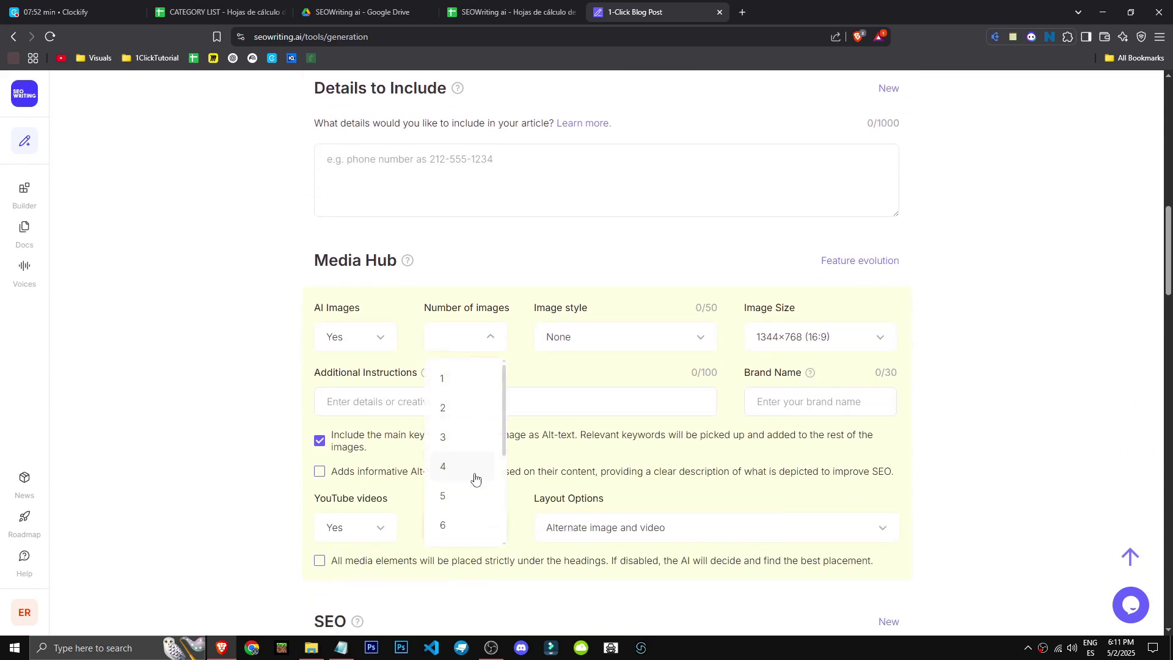
{"action": "scroll", "coordinate": [474, 479], "scroll_direction": "down", "scroll_amount": 2}
{"action": "left_click", "coordinate": [452, 403]}
{"action": "left_click", "coordinate": [617, 337]}
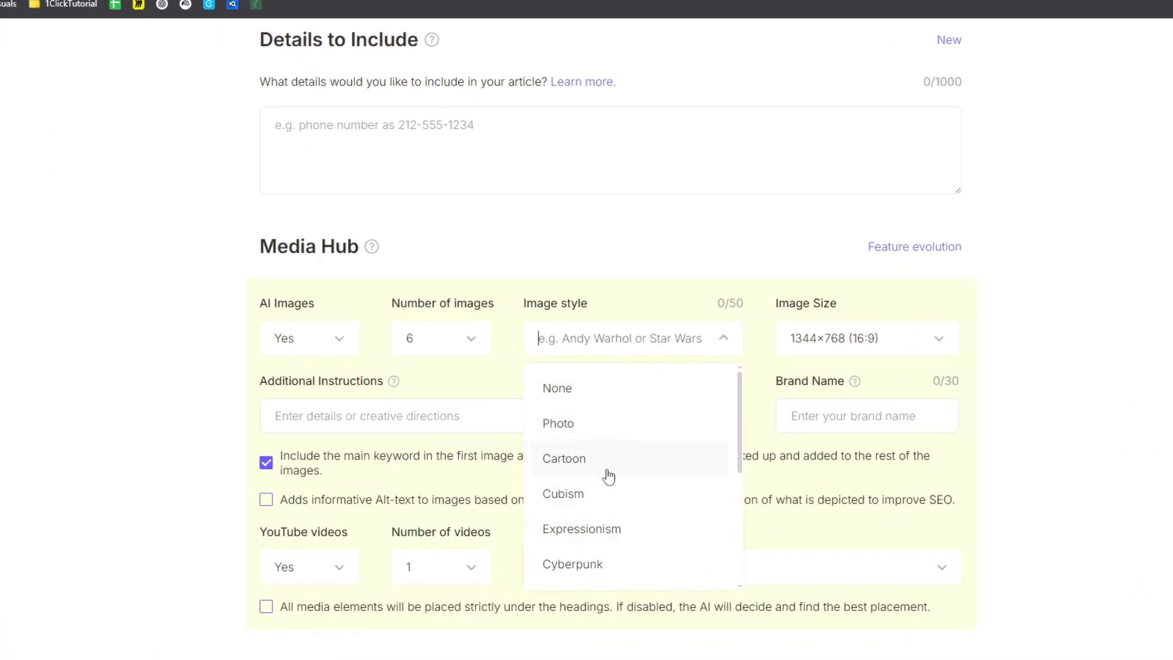
{"action": "scroll", "coordinate": [607, 474], "scroll_direction": "down", "scroll_amount": 2}
{"action": "scroll", "coordinate": [708, 526], "scroll_direction": "up", "scroll_amount": 2}
{"action": "left_click", "coordinate": [902, 345]}
Generate NLP keywords to include in the article text
{"action": "scroll", "coordinate": [422, 401], "scroll_direction": "down", "scroll_amount": 6}
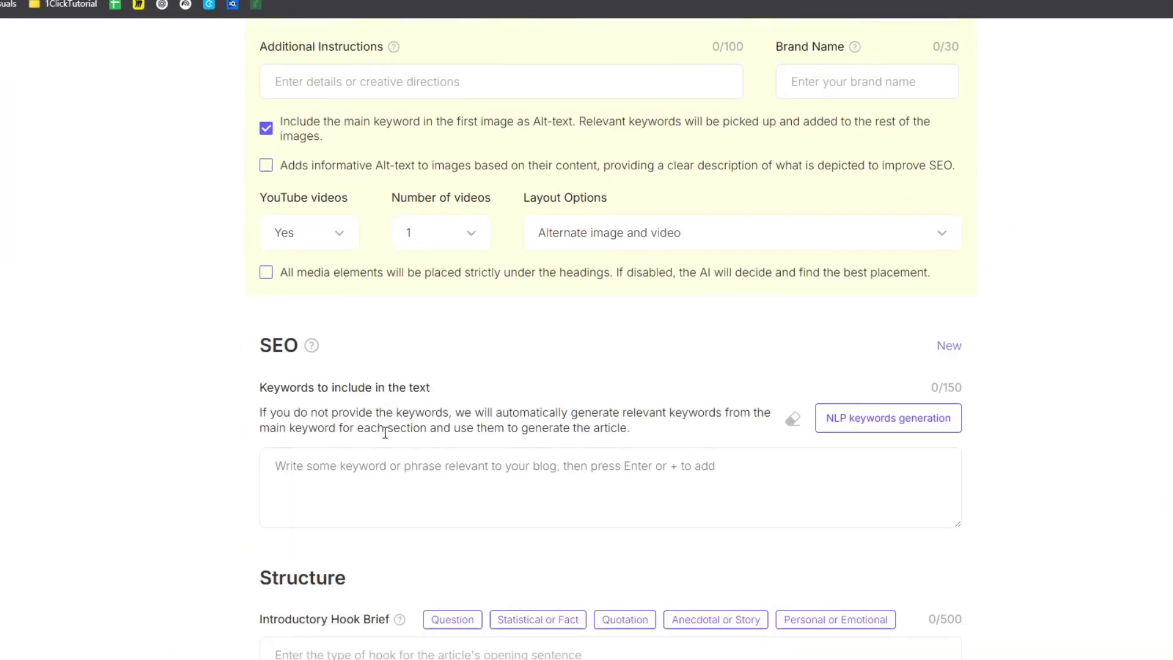
{"action": "left_click", "coordinate": [907, 250]}
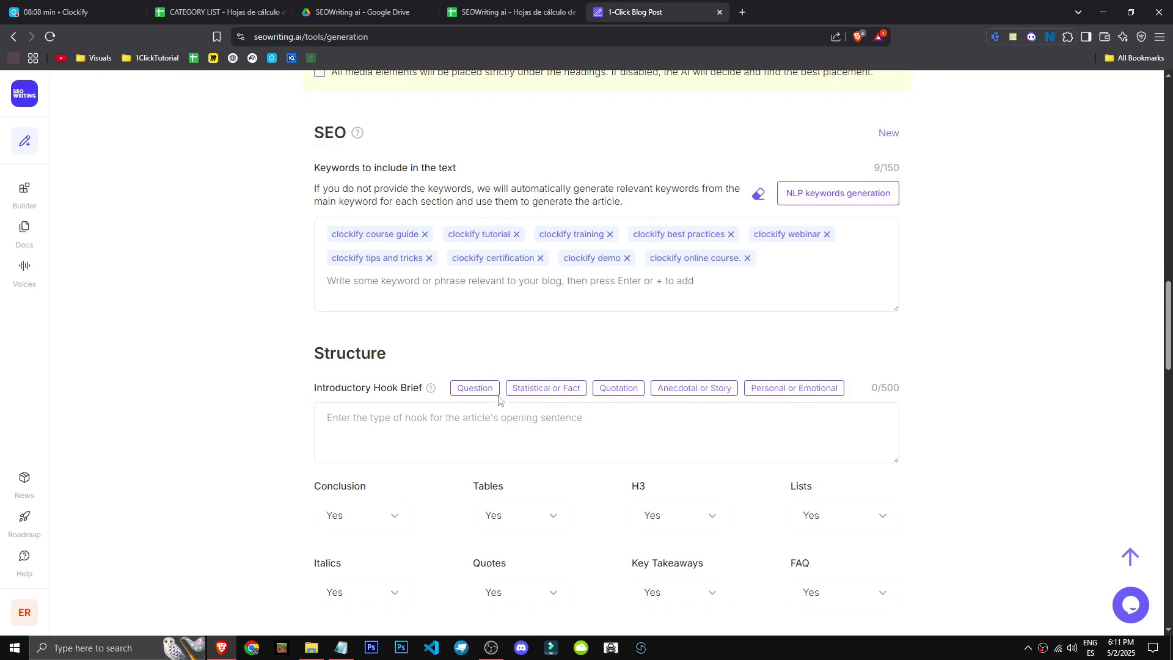
Review the structure, internal and external linking, web connection, syndication, outline and website publishing options
{"action": "scroll", "coordinate": [403, 405], "scroll_direction": "down", "scroll_amount": 10}
{"action": "scroll", "coordinate": [414, 462], "scroll_direction": "up", "scroll_amount": 3}
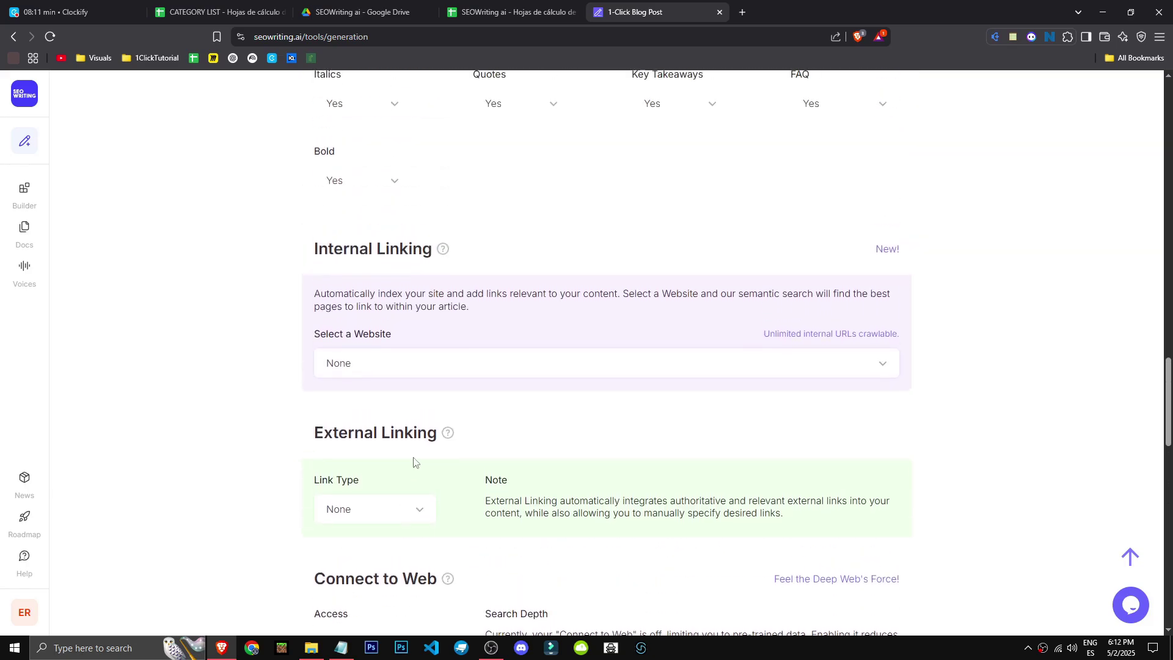
{"action": "left_click", "coordinate": [428, 364]}
{"action": "left_click", "coordinate": [205, 403]}
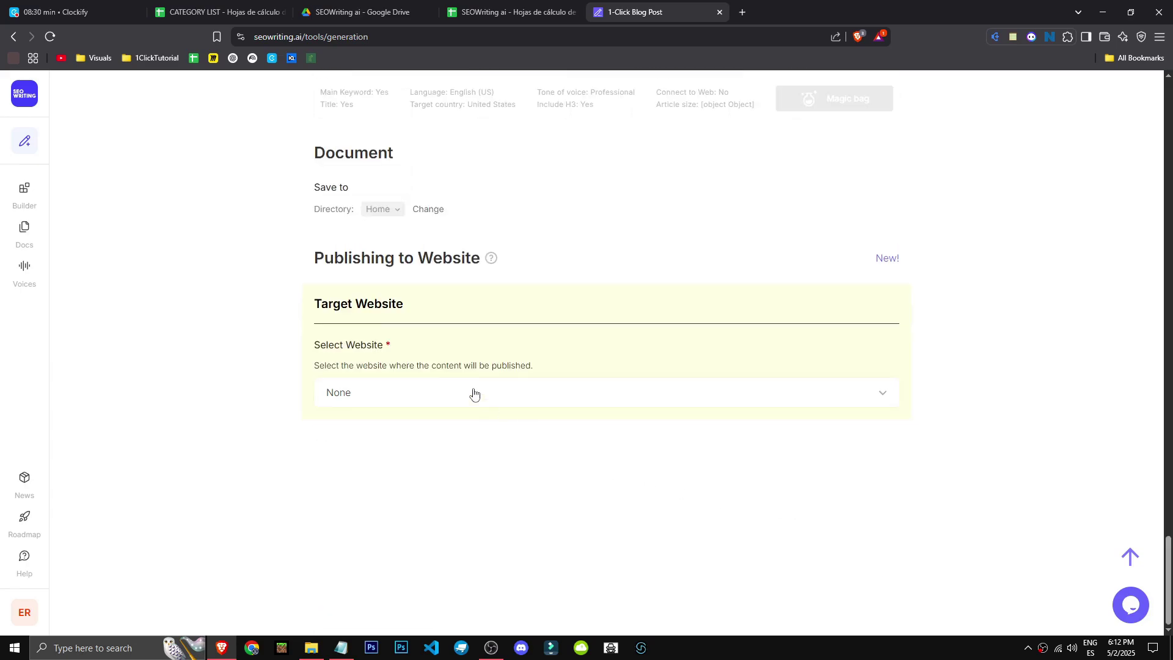
{"action": "left_click", "coordinate": [474, 393]}
{"action": "scroll", "coordinate": [958, 471], "scroll_direction": "up", "scroll_amount": 10}
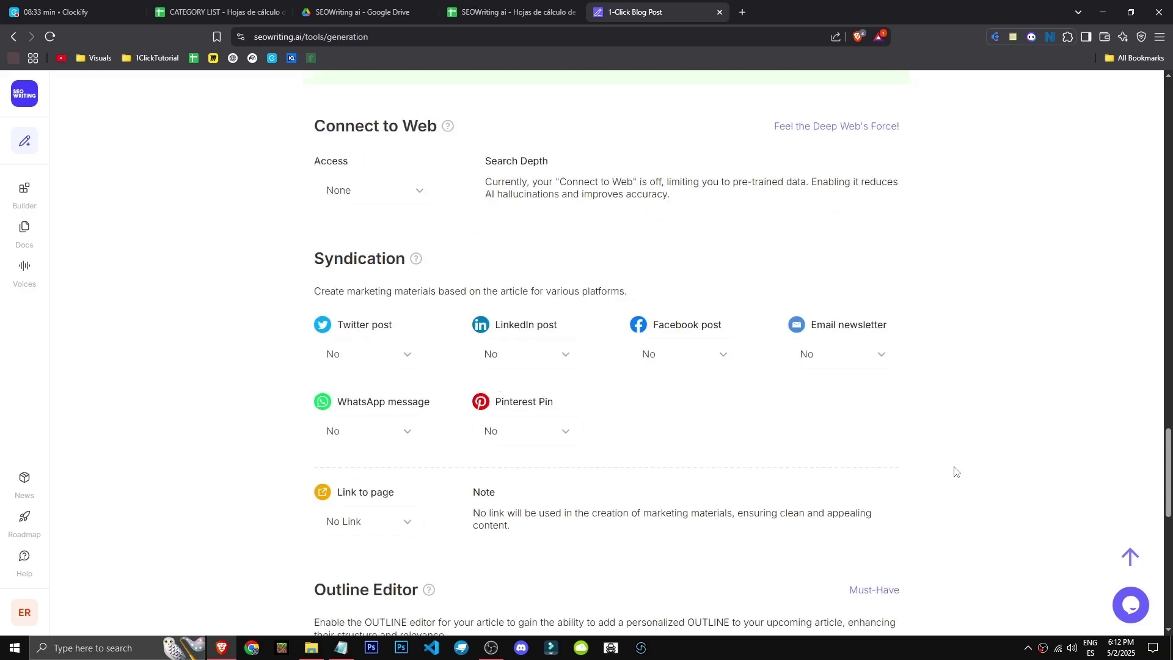
{"action": "scroll", "coordinate": [953, 474], "scroll_direction": "up", "scroll_amount": 10}
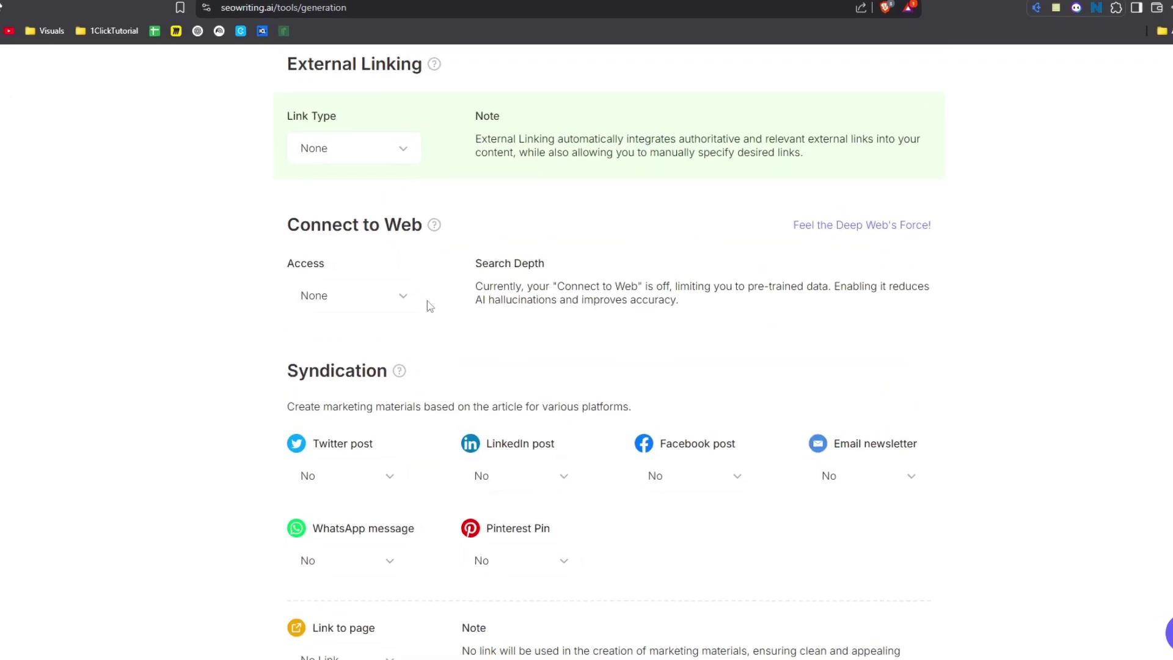
{"action": "scroll", "coordinate": [273, 419], "scroll_direction": "down", "scroll_amount": 6}
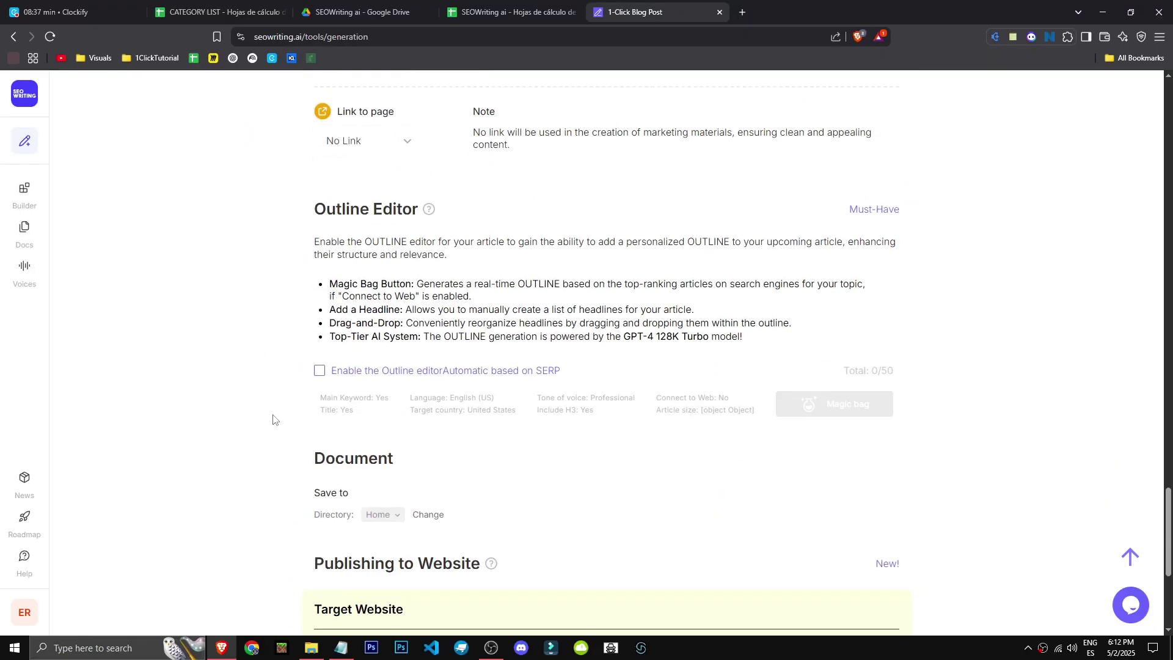
Run the 1-Click Blog Post generation for the Clockify course article with the configured settings
{"action": "scroll", "coordinate": [273, 419], "scroll_direction": "down", "scroll_amount": 3}
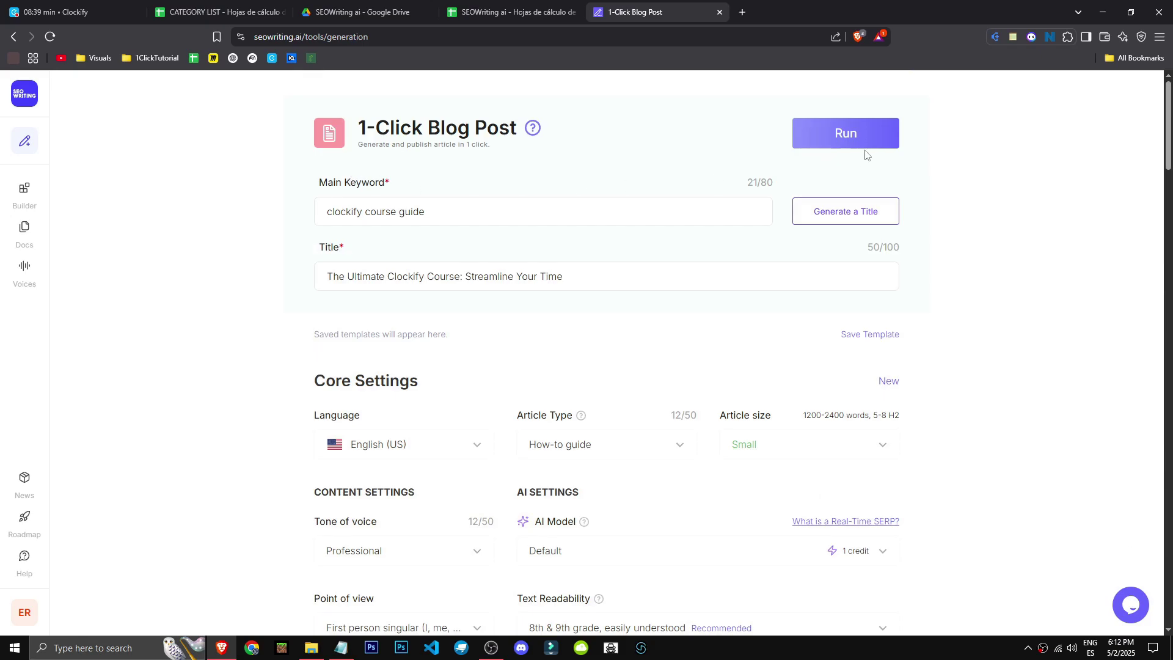
{"action": "left_click", "coordinate": [856, 145]}
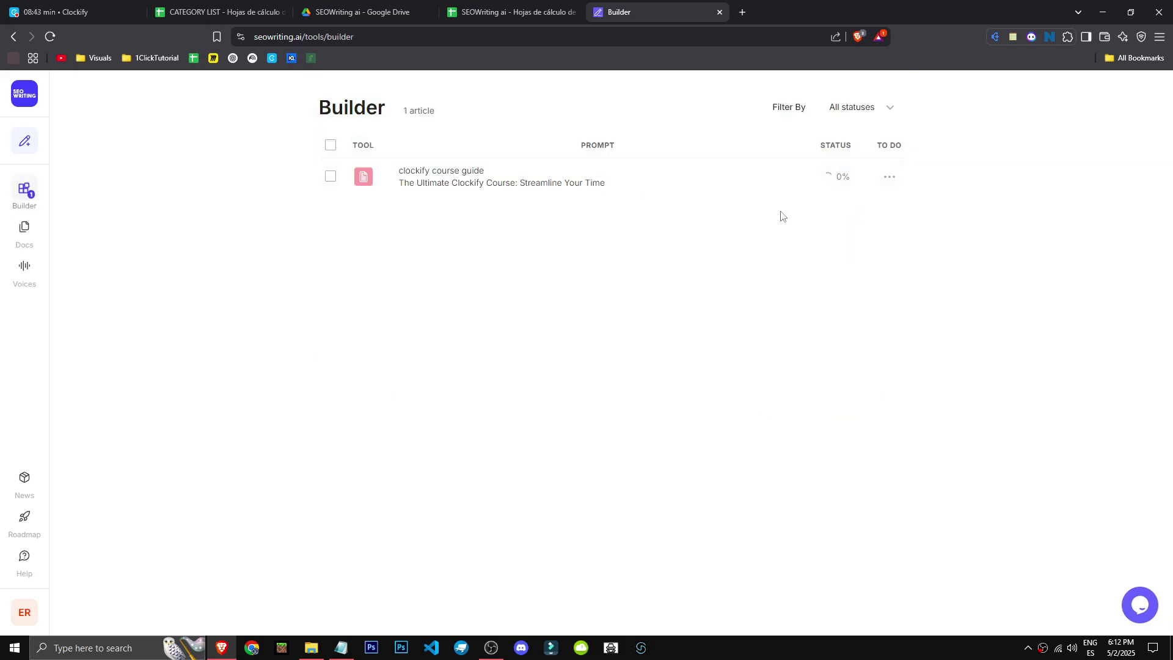